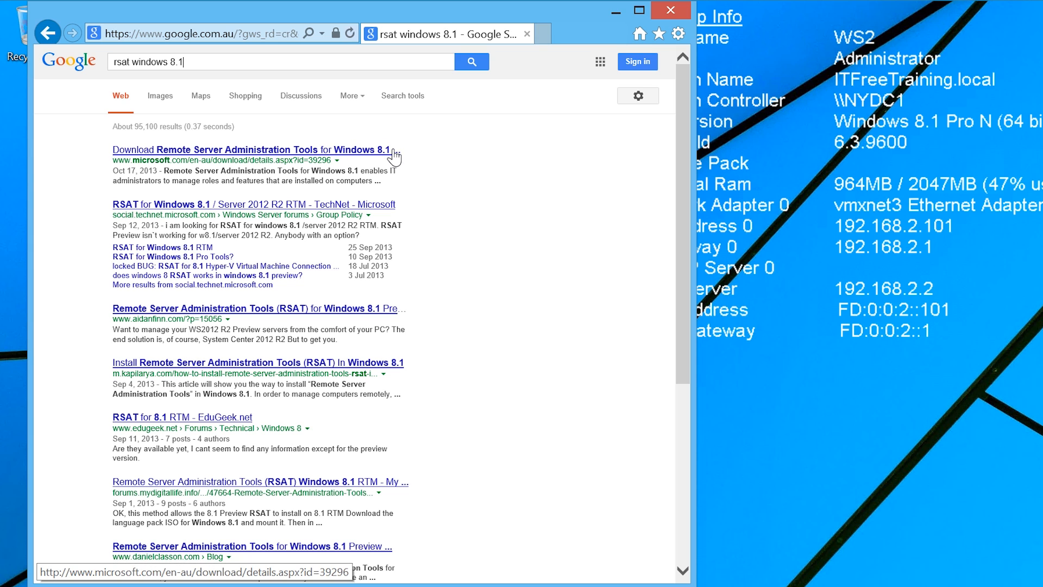
Open Microsoft's Remote Server Administration Tools for Windows 8.1 download page and request the Windows8.1-KB2693643-x64.msu file.
{"action": "left_click", "coordinate": [394, 152]}
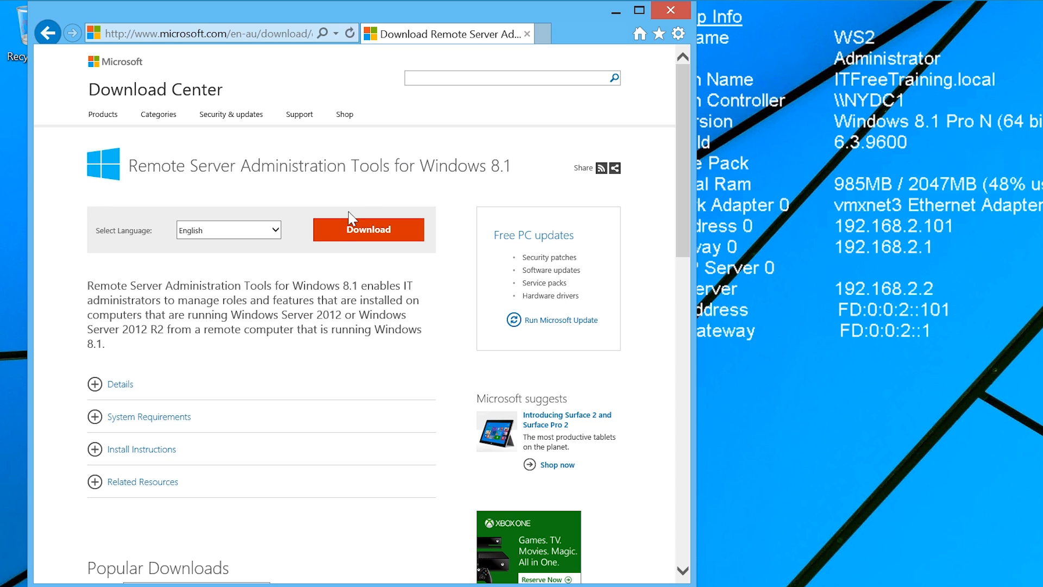
{"action": "left_click", "coordinate": [412, 239]}
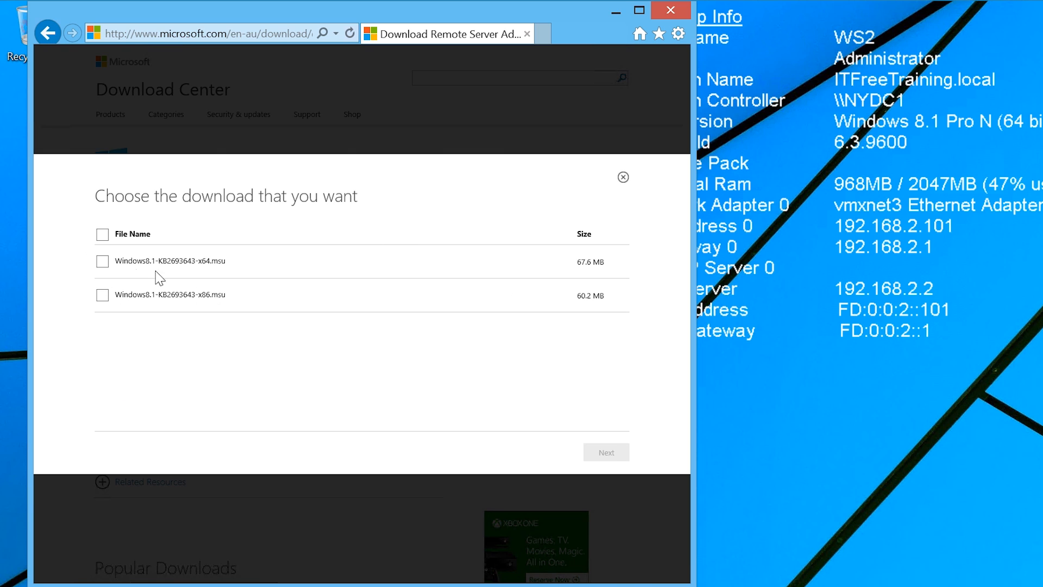
{"action": "left_click", "coordinate": [102, 263]}
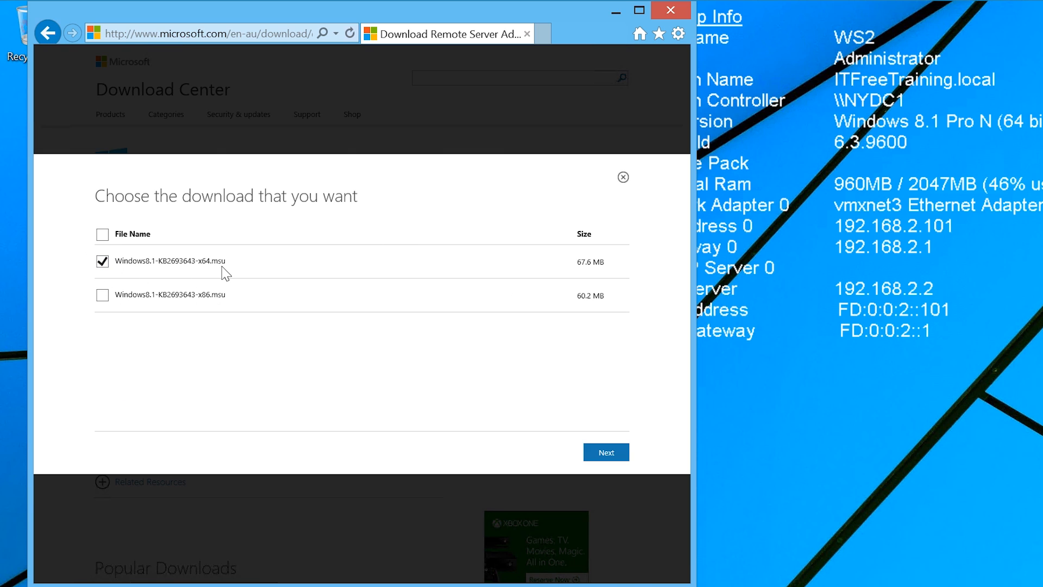
{"action": "left_click", "coordinate": [622, 456]}
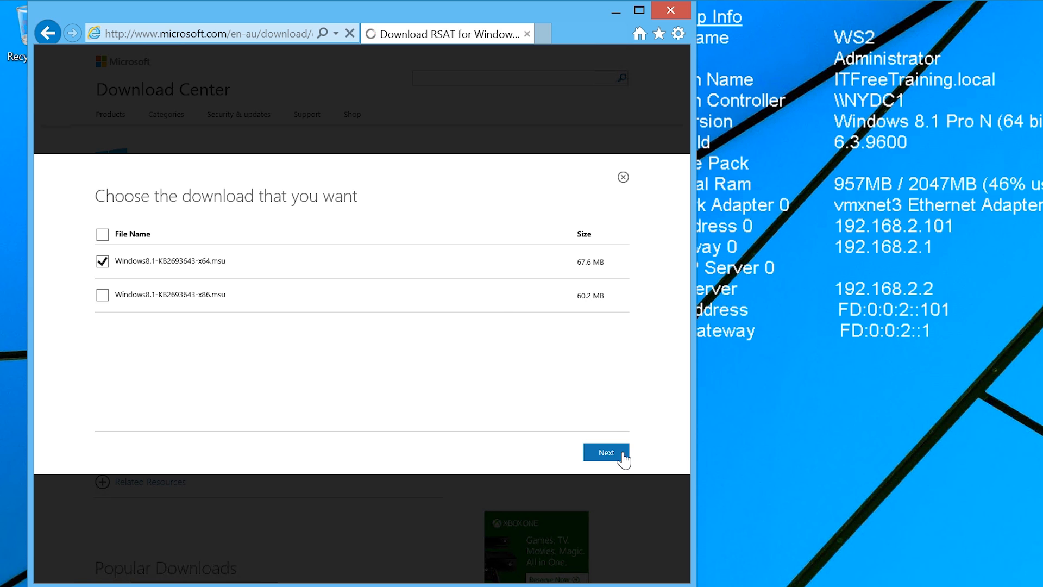
Allow the site's pop-up once, save Windows8.1-KB2693643-x64.msu to the Desktop, and close the browser.
{"action": "left_click", "coordinate": [438, 564]}
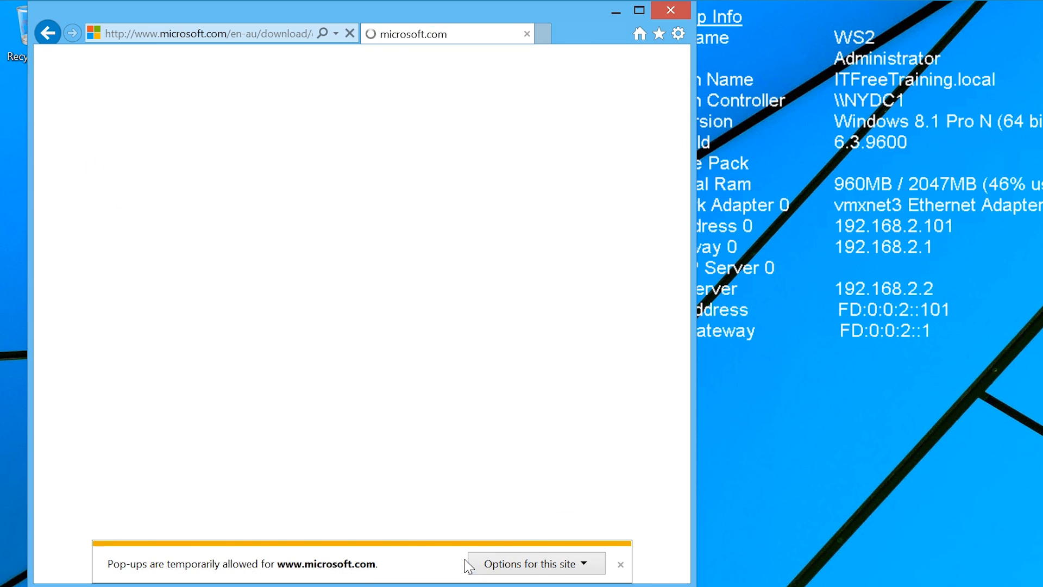
{"action": "left_click", "coordinate": [546, 564]}
{"action": "left_click", "coordinate": [617, 549]}
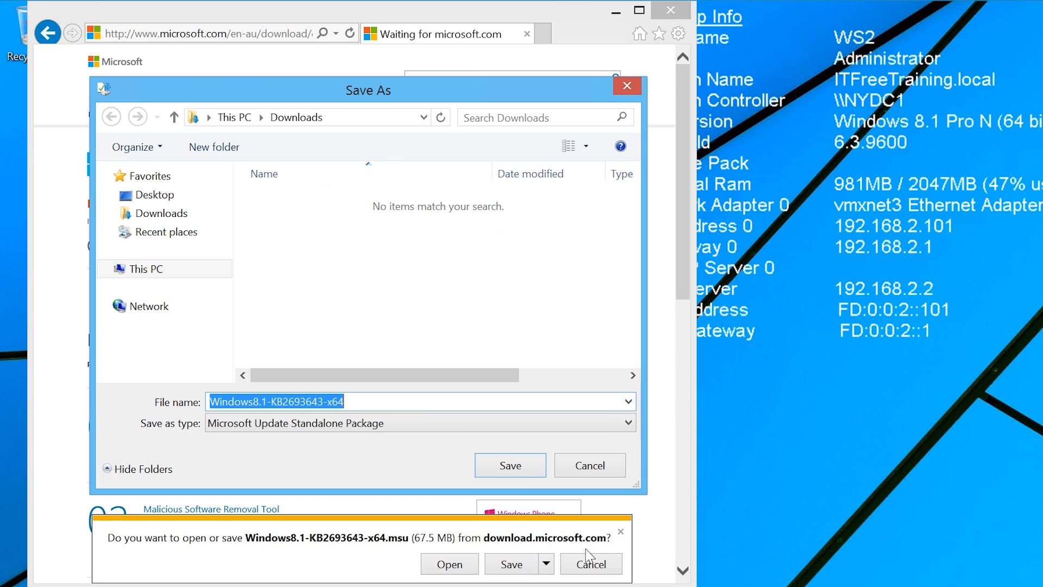
{"action": "left_click", "coordinate": [155, 194]}
{"action": "left_click", "coordinate": [523, 470]}
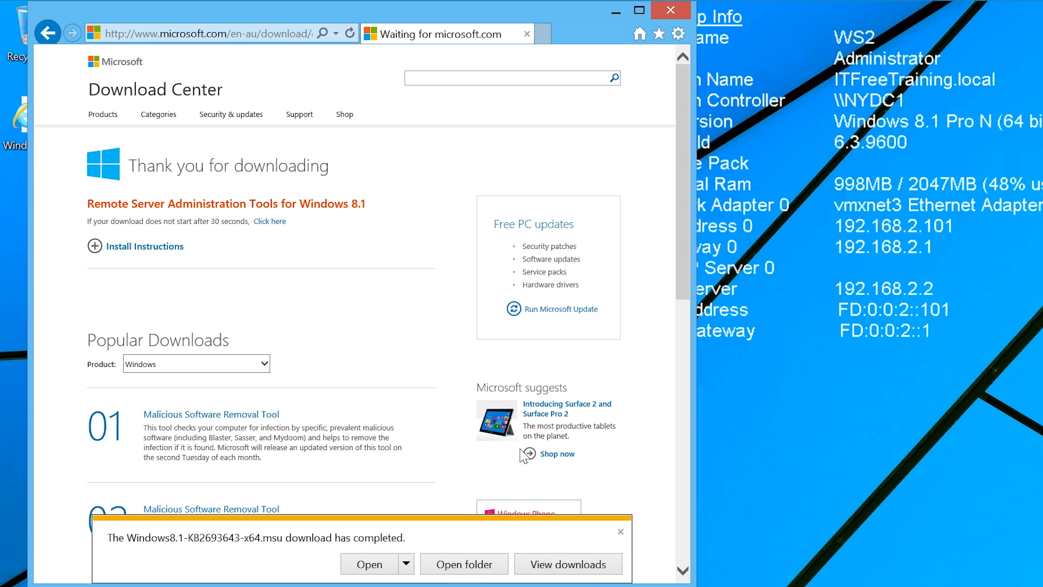
{"action": "left_click", "coordinate": [670, 10]}
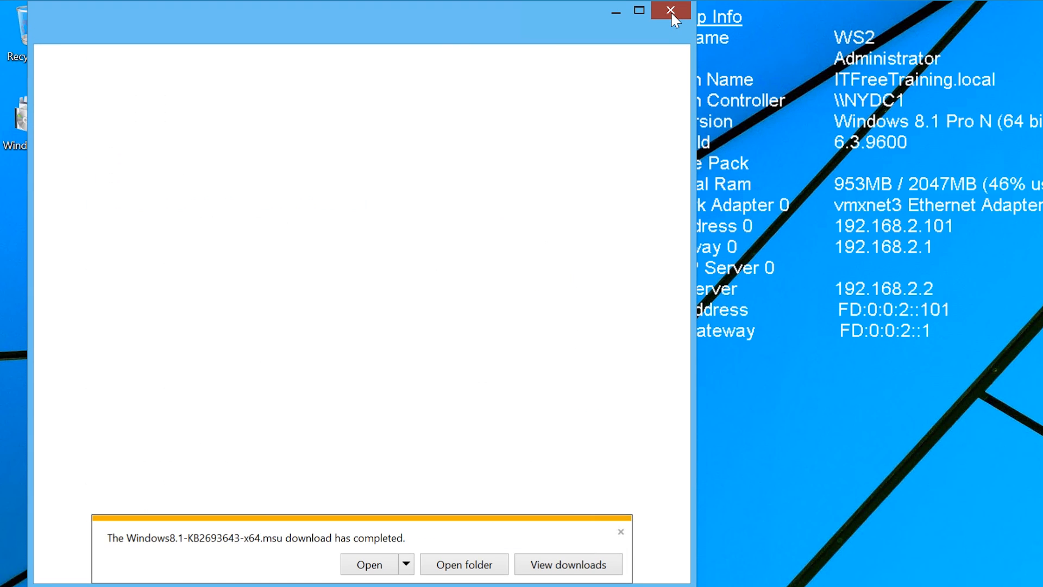
Install update KB2693643 from the downloaded desktop package, accepting its license terms, and close the finished installer.
{"action": "double_click", "coordinate": [34, 106]}
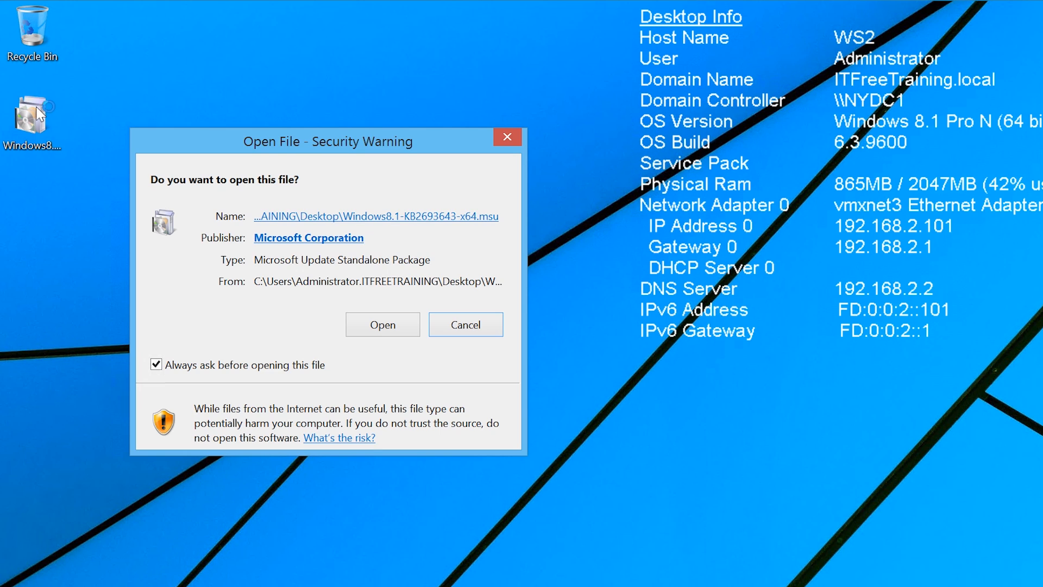
{"action": "left_click", "coordinate": [396, 330]}
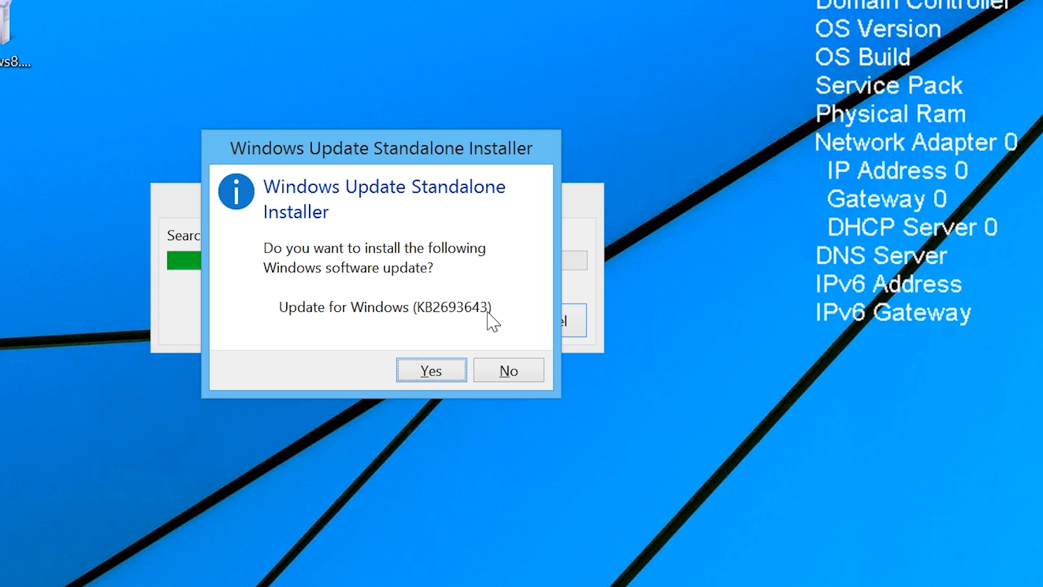
{"action": "left_click", "coordinate": [441, 370]}
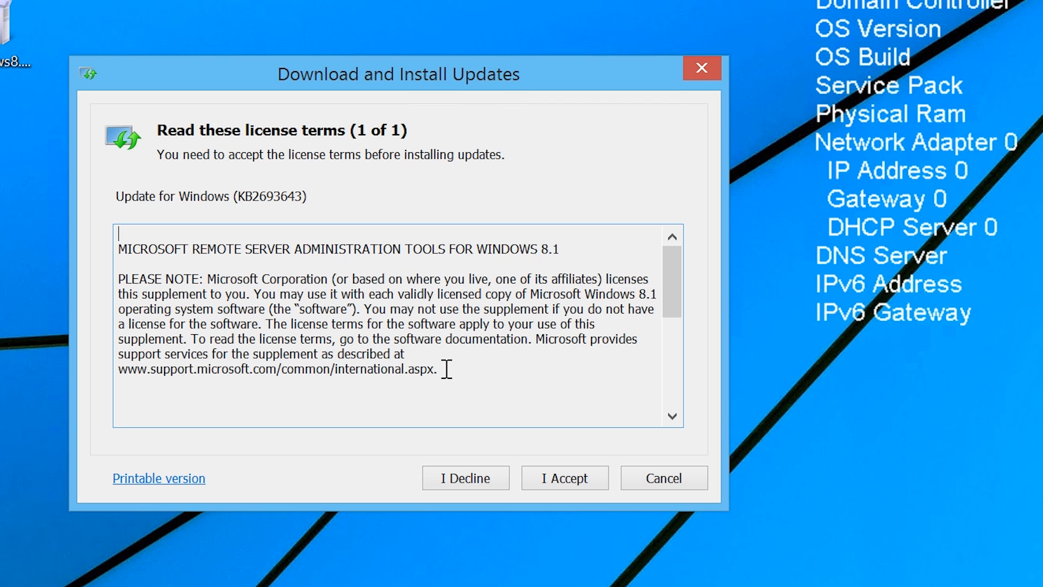
{"action": "left_click", "coordinate": [569, 480]}
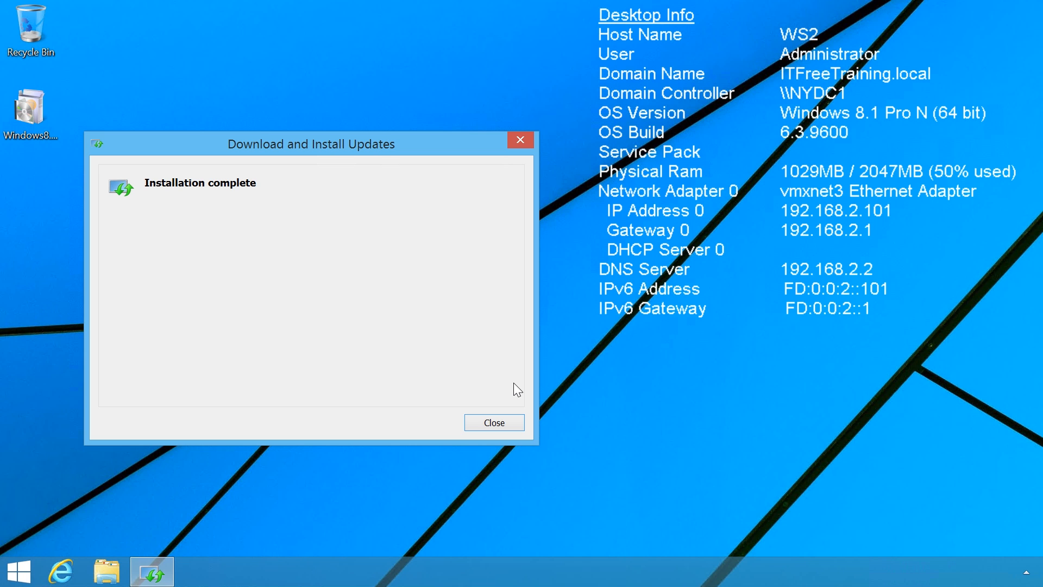
{"action": "left_click", "coordinate": [510, 419]}
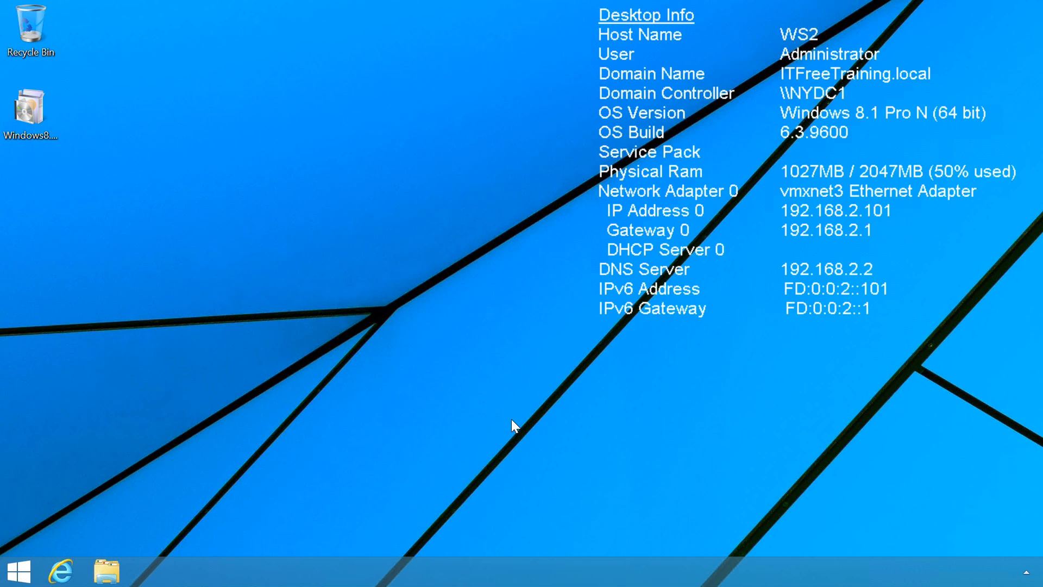
Search Windows for Server Manager and open it.
{"action": "right_click", "coordinate": [31, 569]}
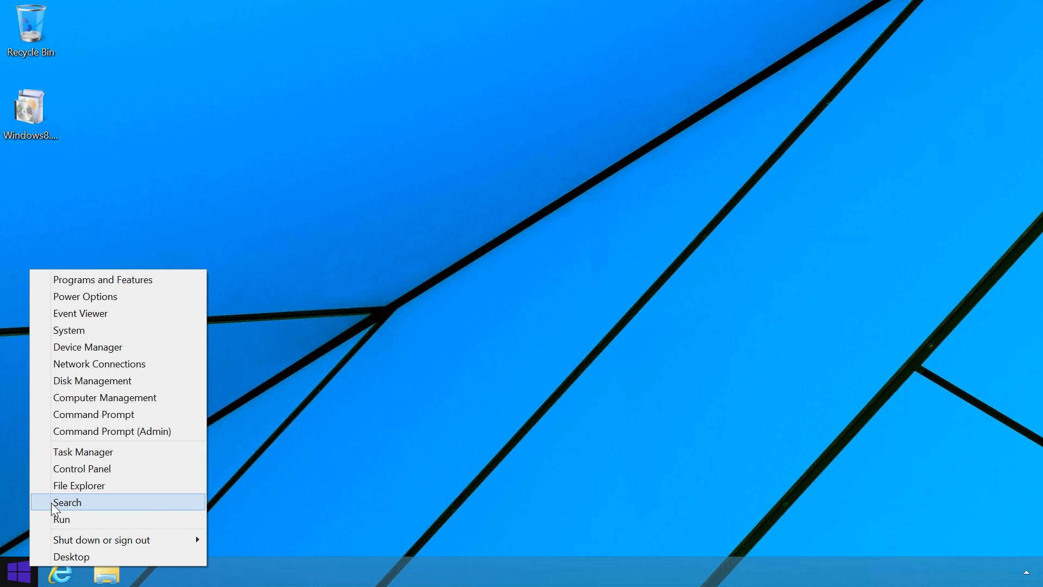
{"action": "left_click", "coordinate": [155, 504]}
{"action": "type", "text": "server Manager"}
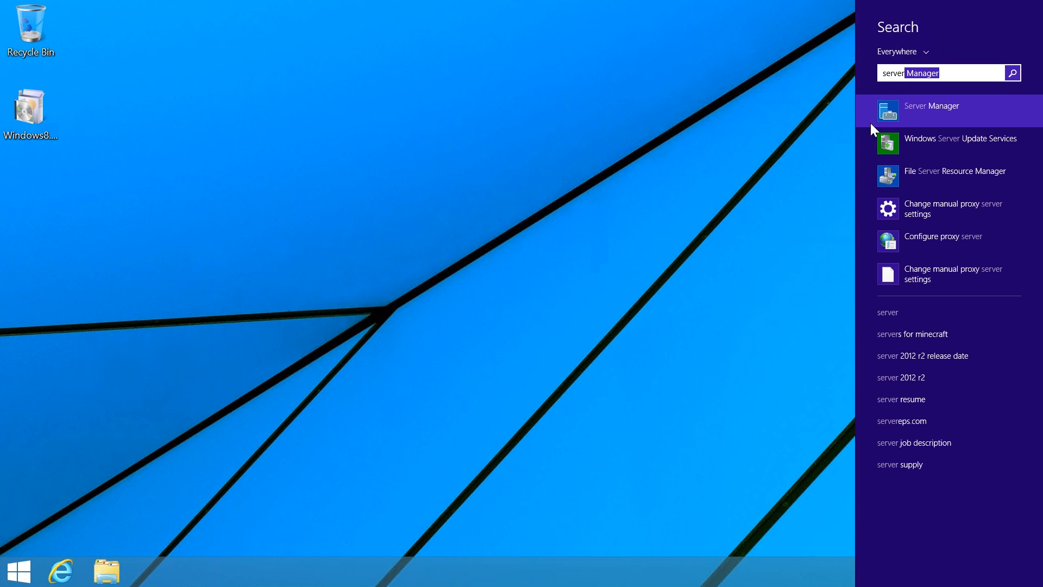
{"action": "left_click", "coordinate": [900, 111]}
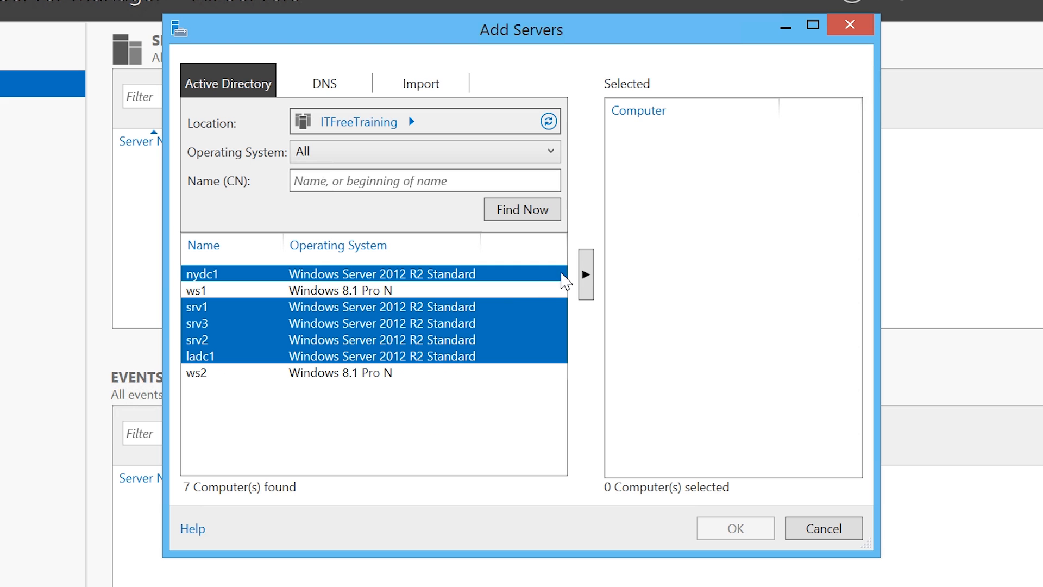
Add the servers nydc1, srv1, srv3, srv2 and ladc1 to Server Manager.
{"action": "left_click", "coordinate": [587, 273]}
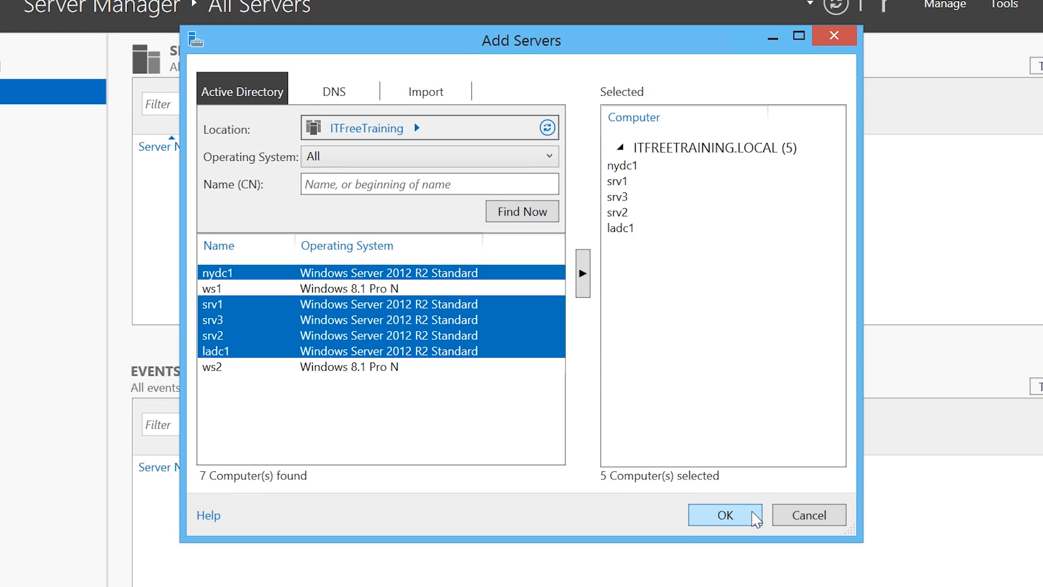
{"action": "left_click", "coordinate": [754, 517]}
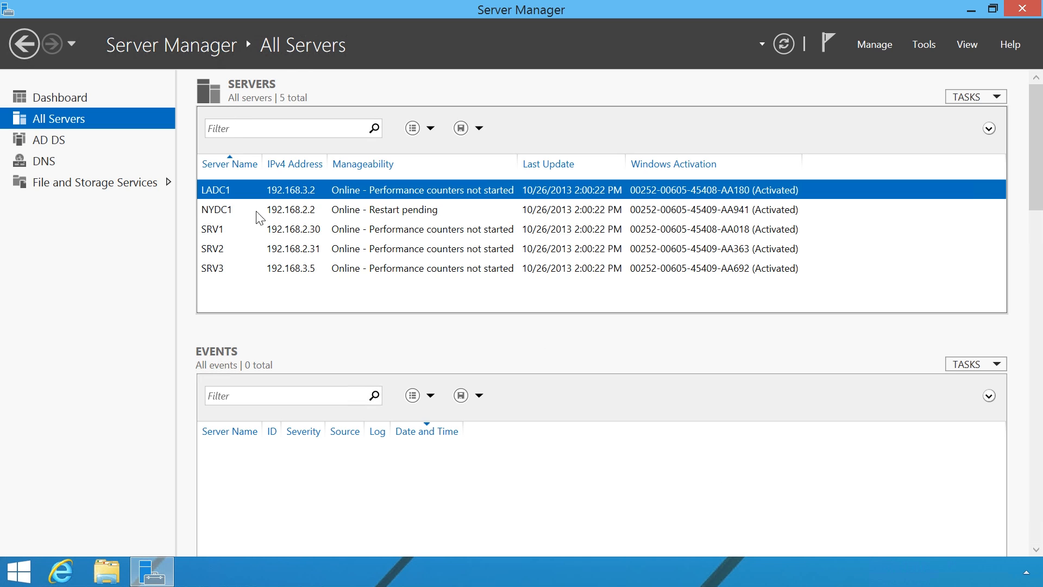
Check NYDC1 among all servers and view the servers in the AD DS role group.
{"action": "left_click", "coordinate": [225, 211]}
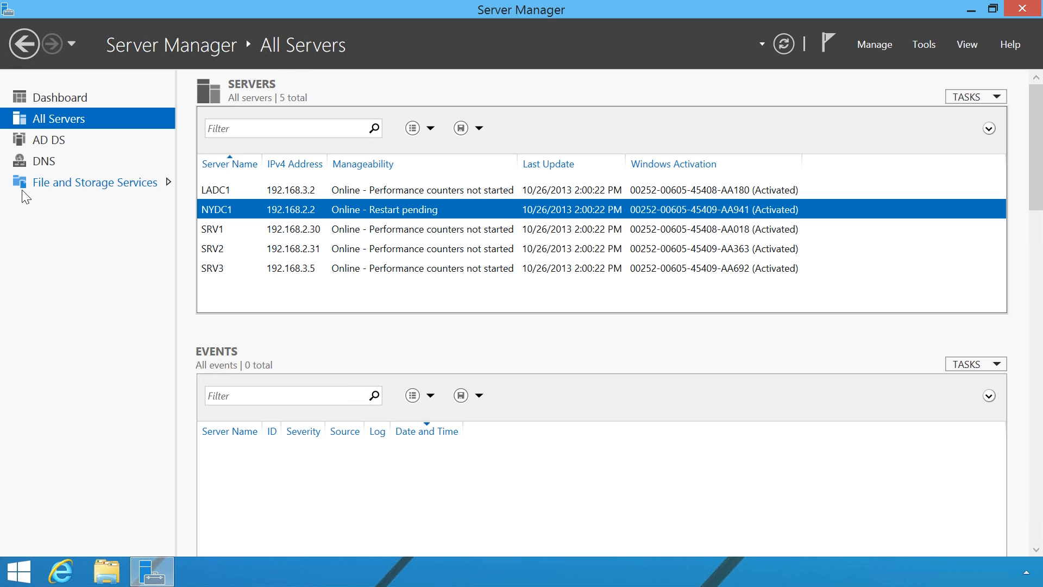
{"action": "left_click", "coordinate": [34, 142]}
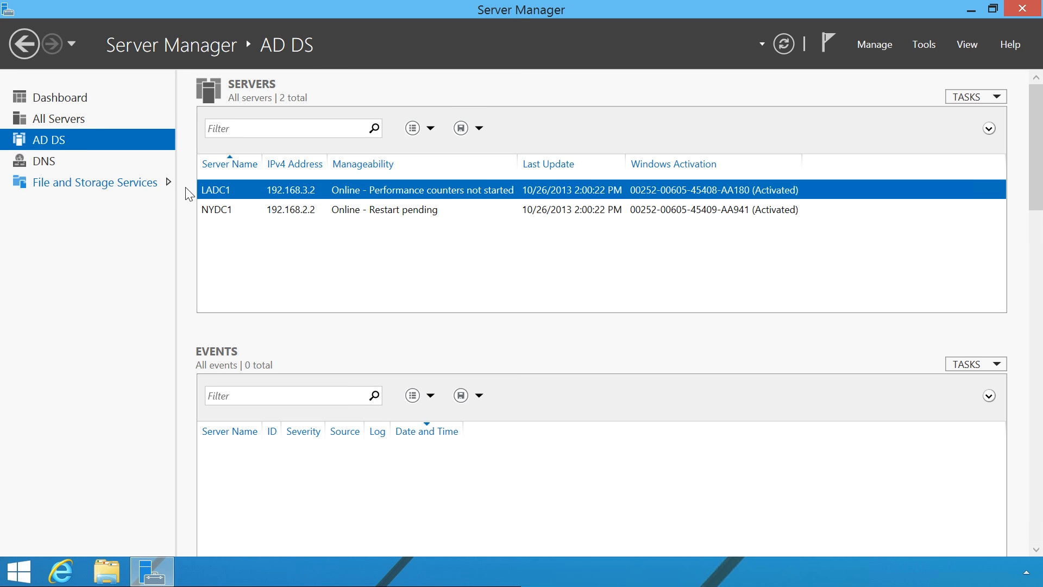
Run Dcdiag.exe from LADC1's management commands, read its help text from the start, and review the other commands available for that server.
{"action": "right_click", "coordinate": [229, 188]}
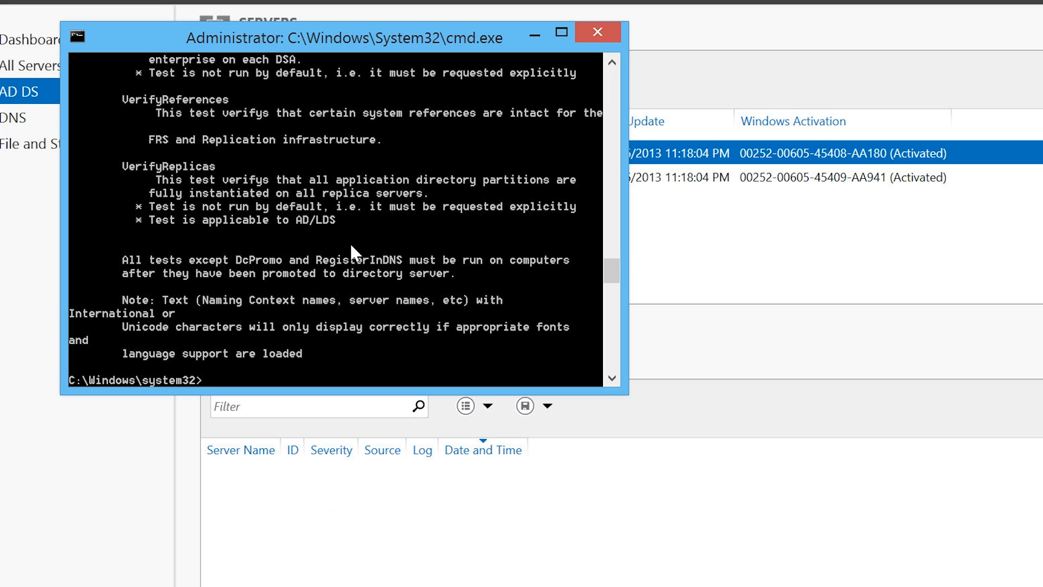
{"action": "left_click_drag", "start_coordinate": [608, 267], "coordinate": [606, 81]}
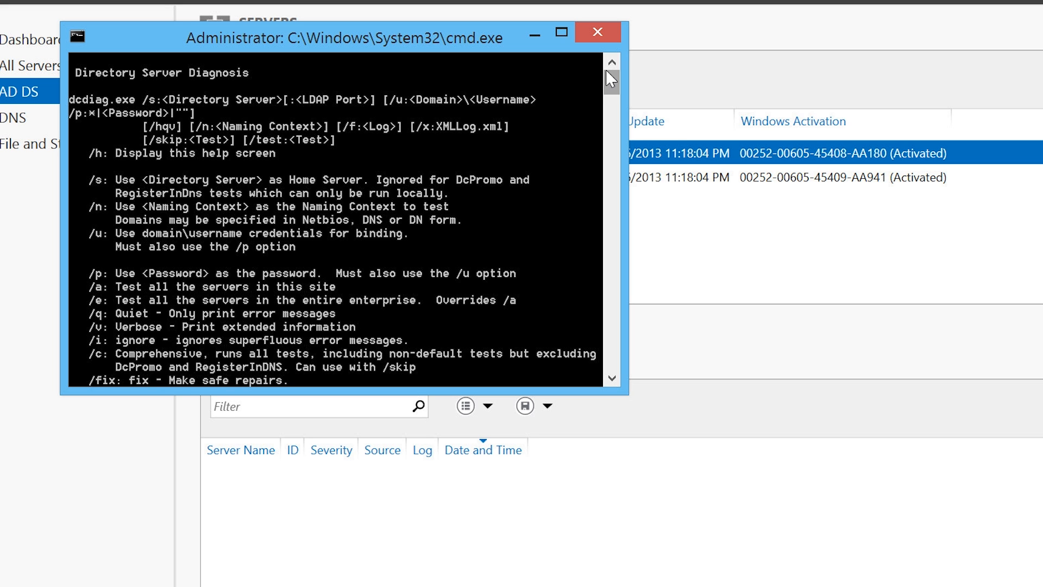
{"action": "left_click", "coordinate": [598, 32]}
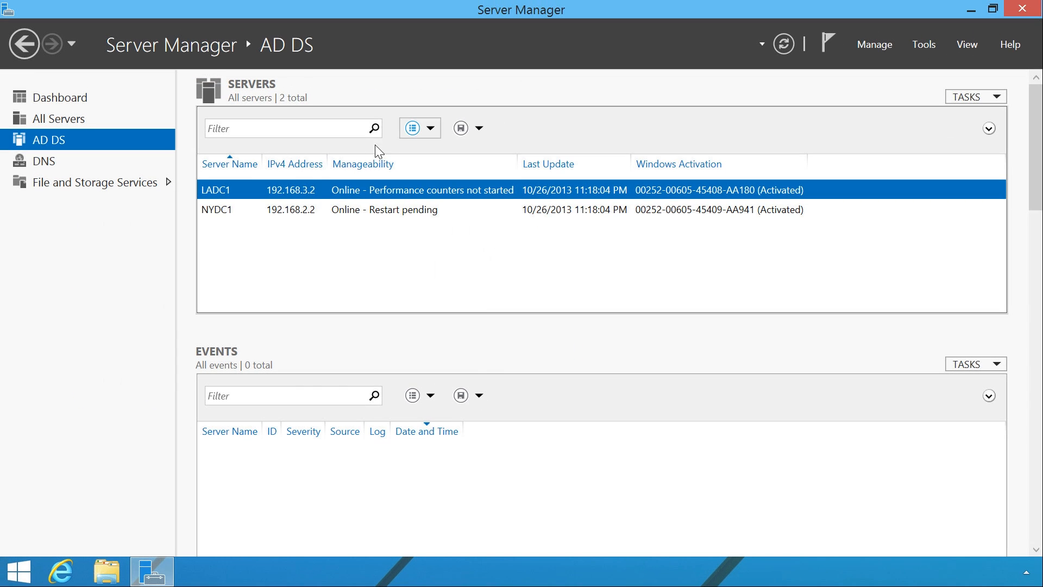
{"action": "right_click", "coordinate": [221, 196]}
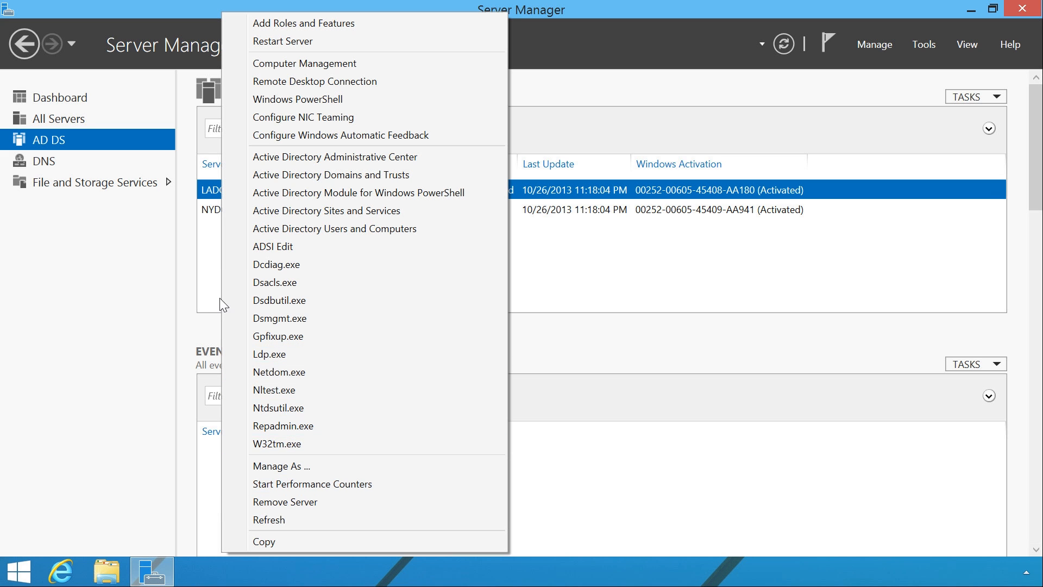
{"action": "left_click", "coordinate": [216, 275]}
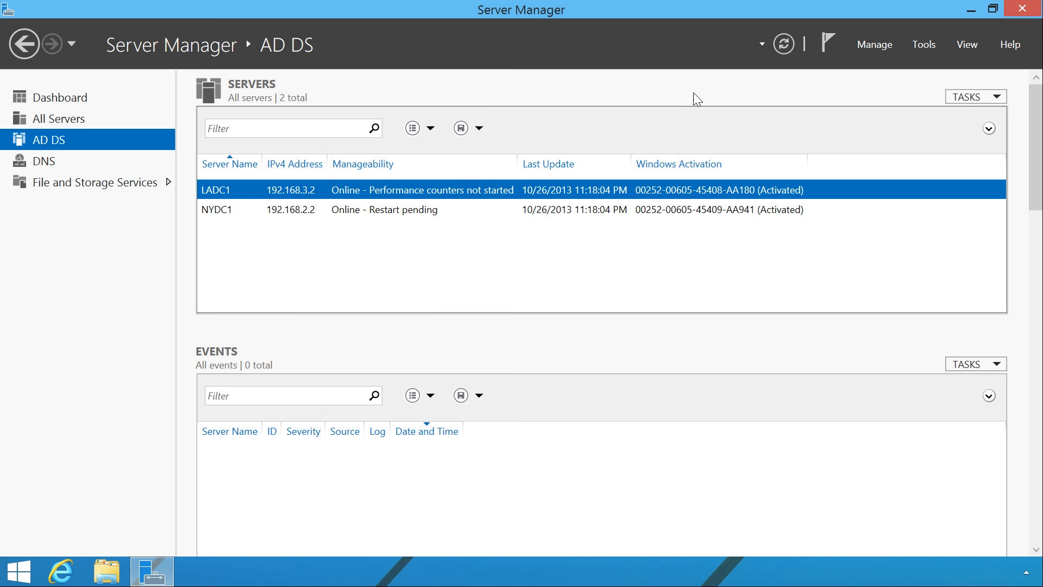
Open Active Directory Users and Computers and show the Users container of the ITFreeTraining.local domain.
{"action": "left_click", "coordinate": [916, 50]}
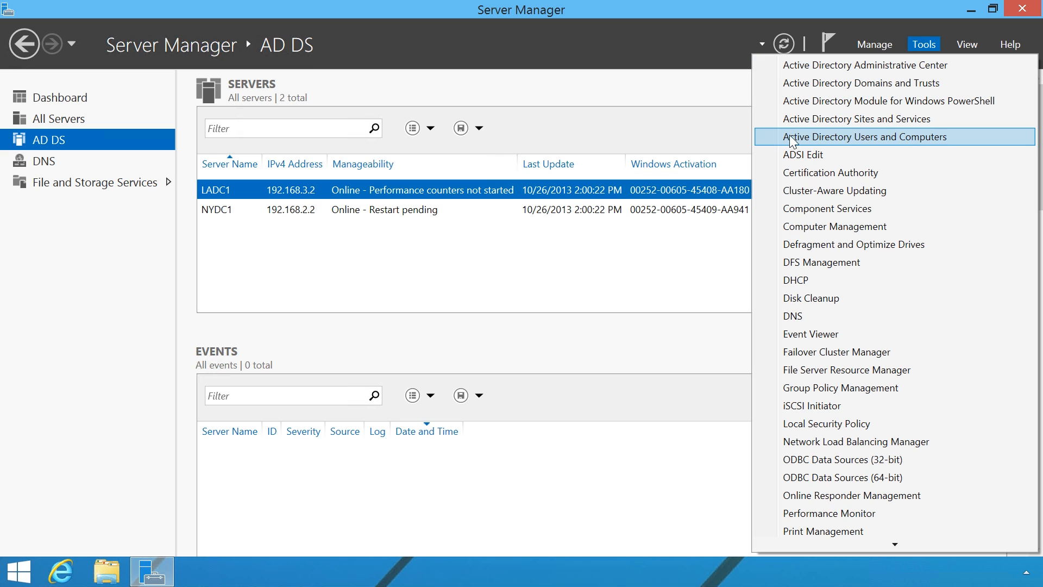
{"action": "left_click", "coordinate": [970, 142]}
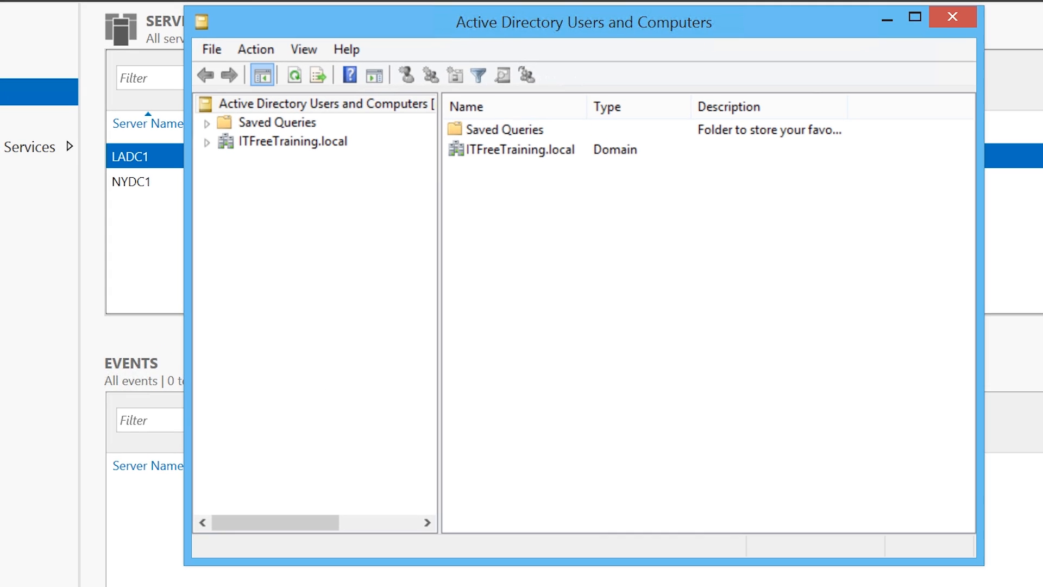
{"action": "left_click", "coordinate": [224, 150]}
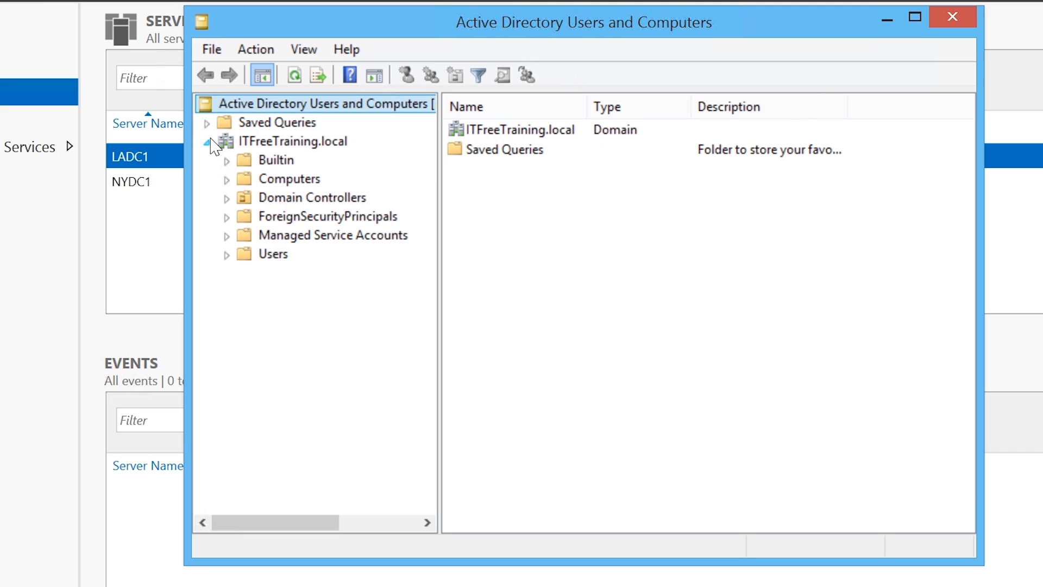
{"action": "left_click", "coordinate": [273, 254]}
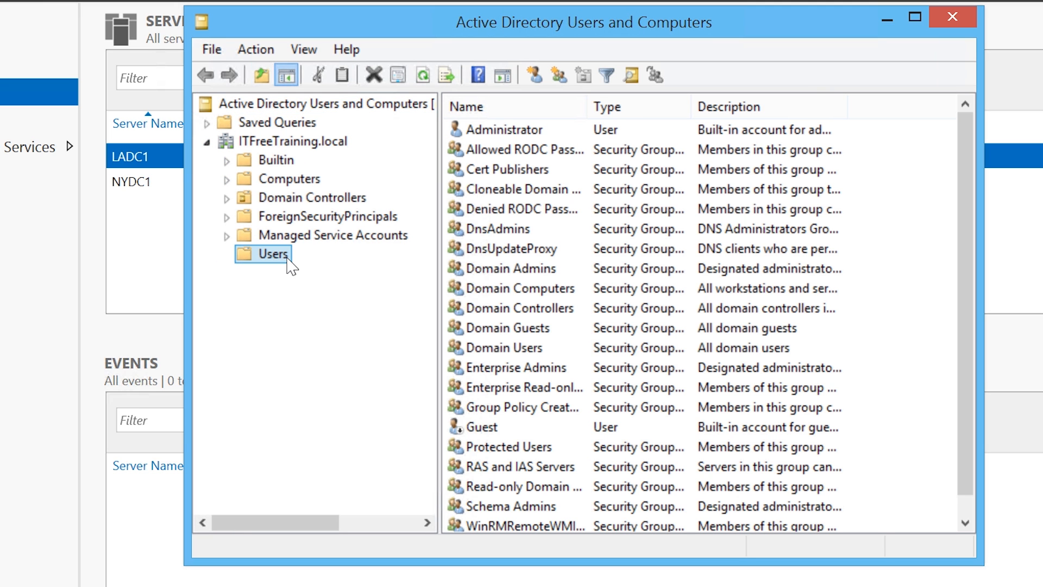
Enable Advanced Features in Active Directory Users and Computers, and close both it and Server Manager.
{"action": "left_click", "coordinate": [304, 49]}
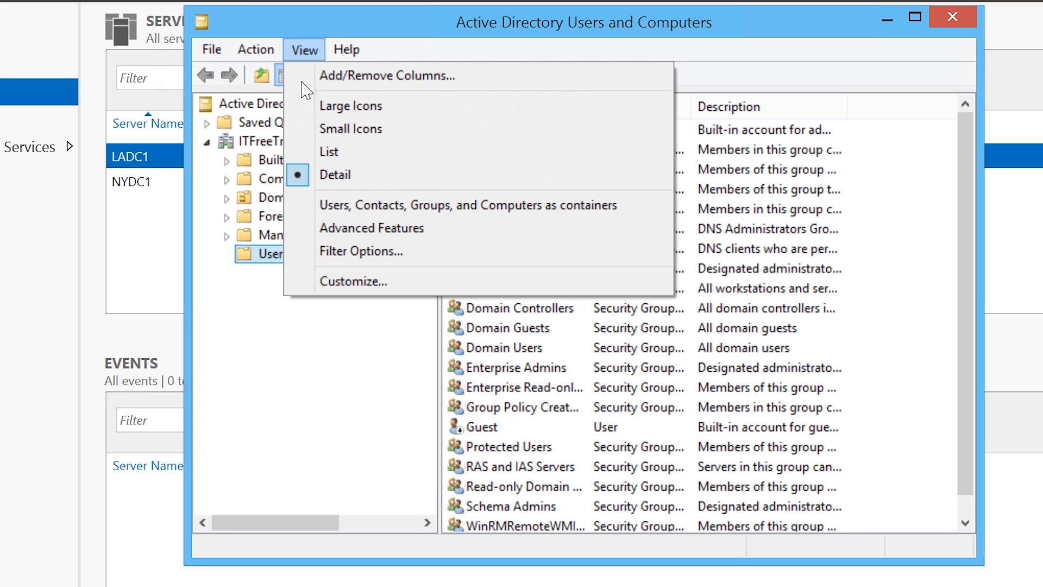
{"action": "left_click", "coordinate": [437, 240]}
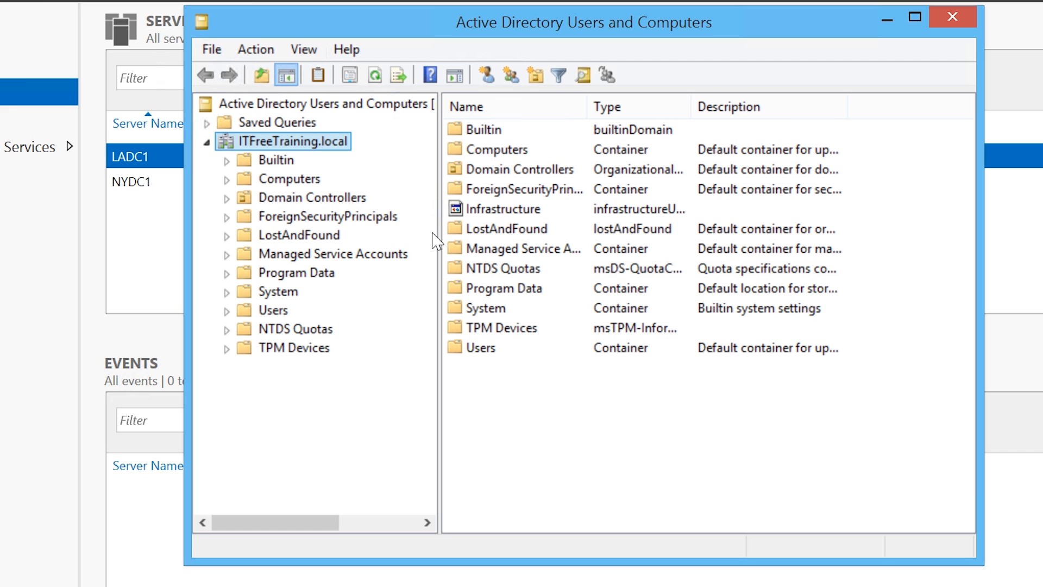
{"action": "left_click", "coordinate": [971, 23]}
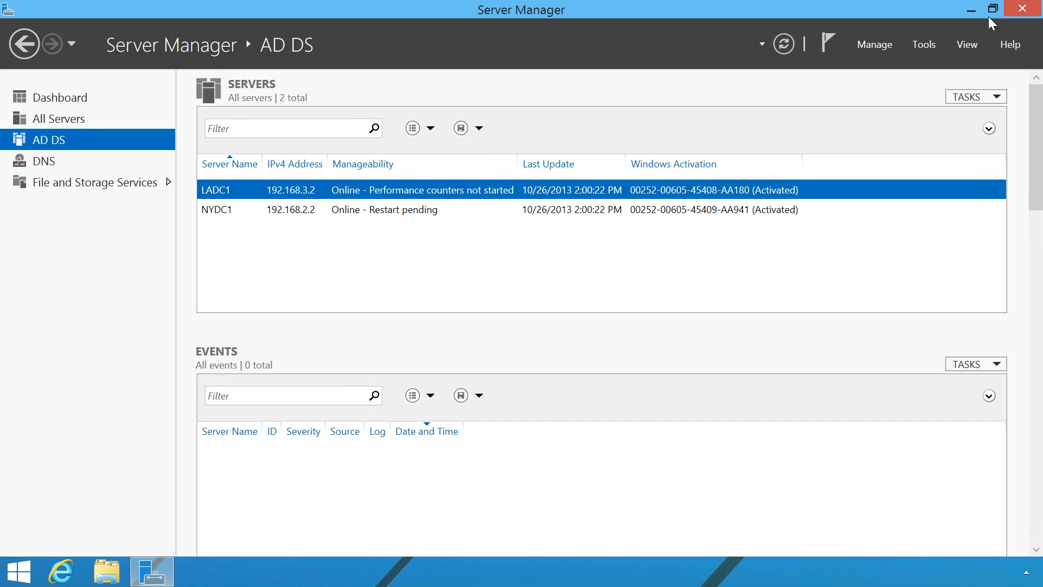
{"action": "left_click", "coordinate": [1025, 9]}
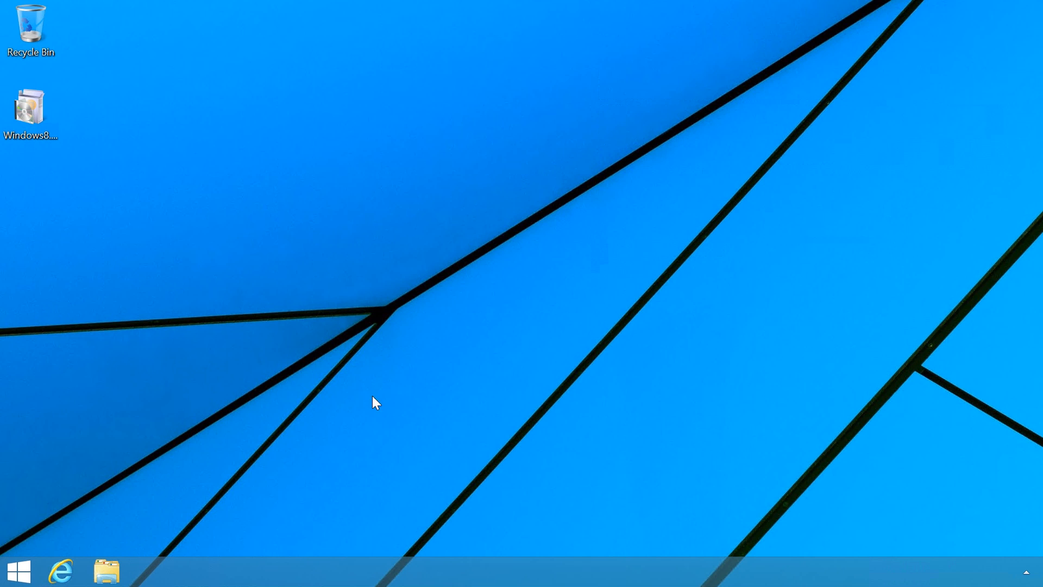
Open an empty Microsoft Management Console by running the mmc command.
{"action": "right_click", "coordinate": [31, 570]}
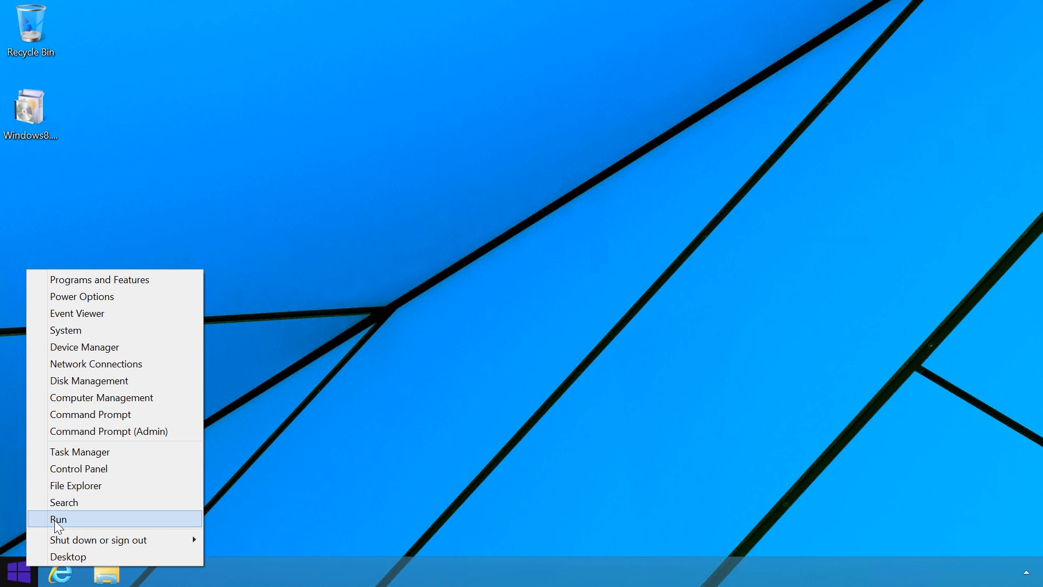
{"action": "left_click", "coordinate": [56, 520]}
{"action": "type", "text": "mmc"}
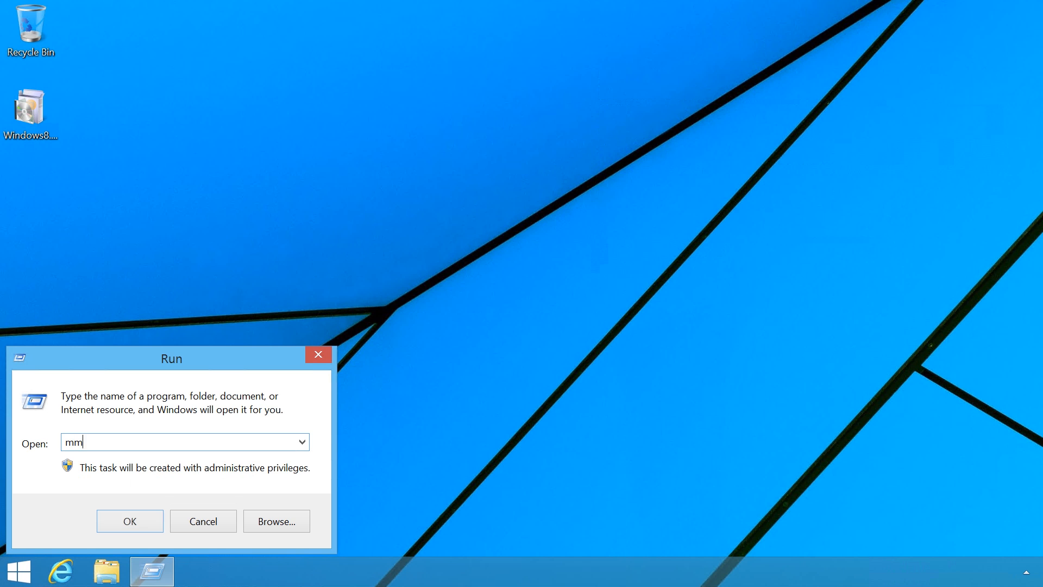
{"action": "left_click", "coordinate": [155, 523]}
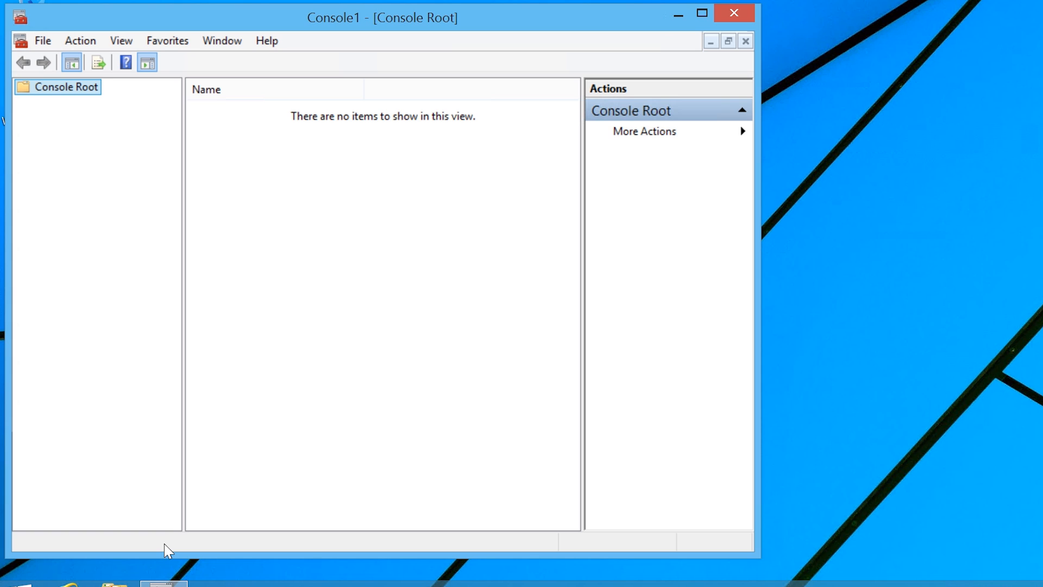
Add the Active Directory Users and Computers and DNS snap-ins to the empty console.
{"action": "left_click", "coordinate": [41, 41]}
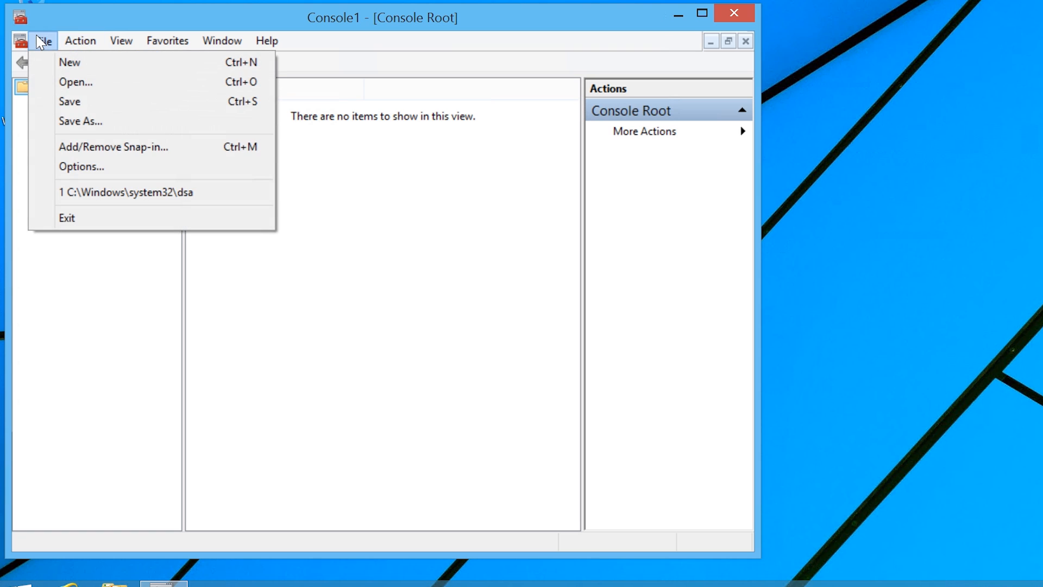
{"action": "left_click", "coordinate": [187, 153]}
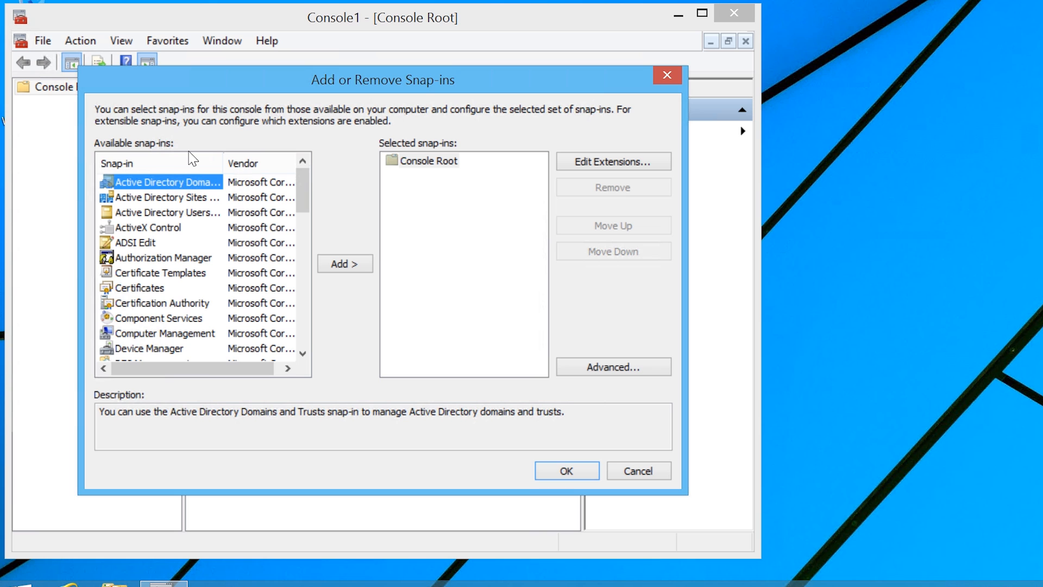
{"action": "left_click", "coordinate": [142, 213]}
{"action": "left_click", "coordinate": [345, 265]}
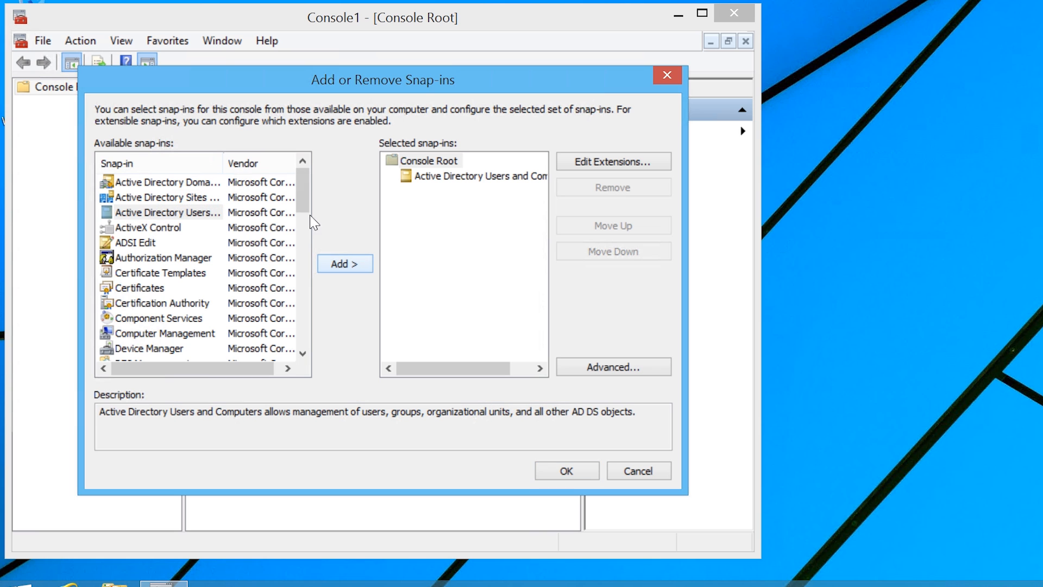
{"action": "scroll", "coordinate": [307, 209], "scroll_direction": "down", "scroll_amount": 1}
{"action": "left_click_drag", "start_coordinate": [302, 198], "coordinate": [304, 296]}
{"action": "left_click", "coordinate": [125, 318]}
{"action": "left_click", "coordinate": [347, 257]}
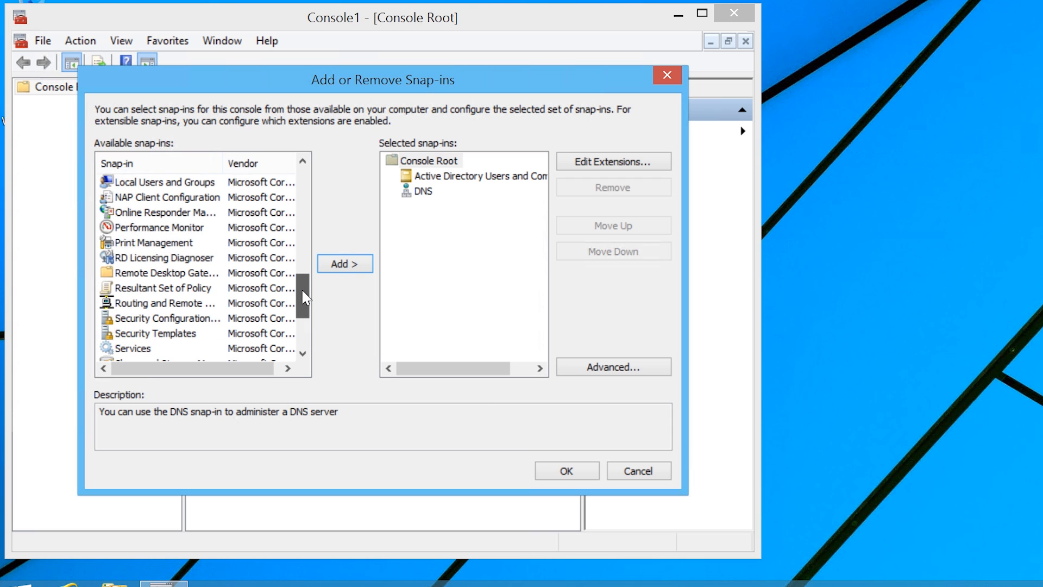
{"action": "left_click_drag", "start_coordinate": [304, 297], "coordinate": [302, 308]}
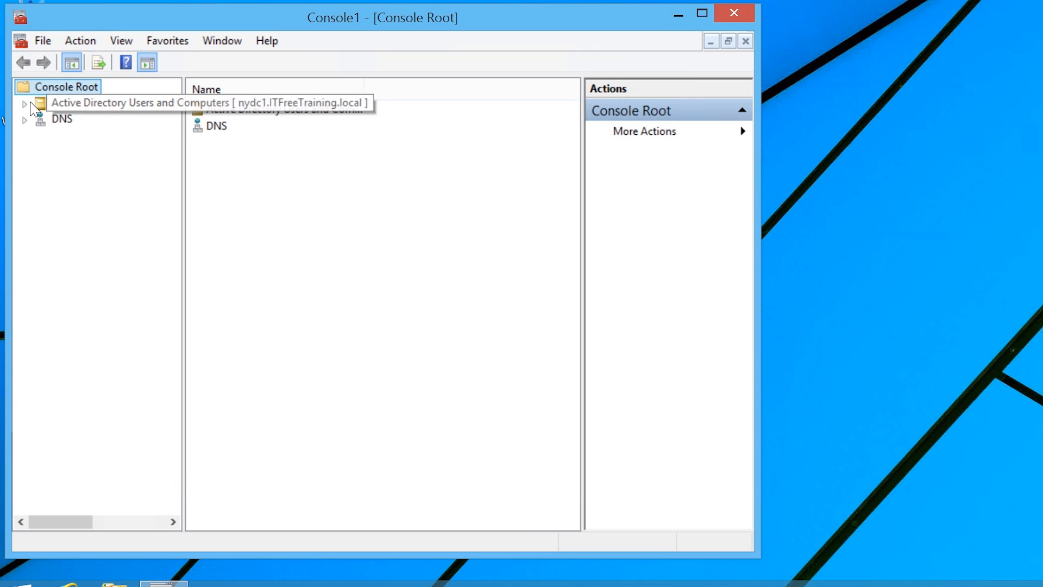
Expand the ITFreeTraining.local domain in the console tree and connect the DNS snap-in to the remote server nydc1.
{"action": "left_click", "coordinate": [25, 103]}
{"action": "left_click", "coordinate": [41, 135]}
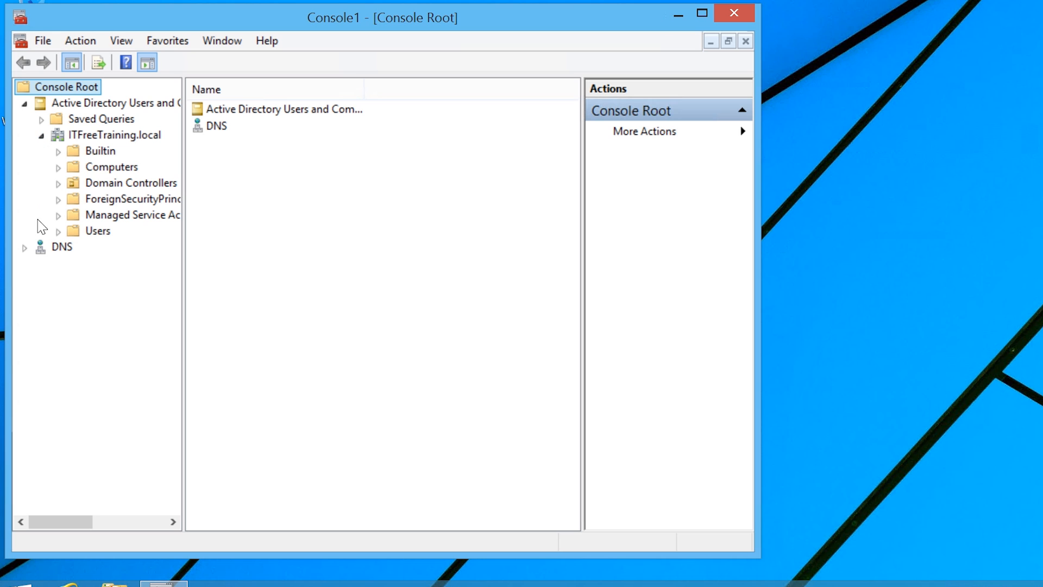
{"action": "left_click", "coordinate": [25, 248]}
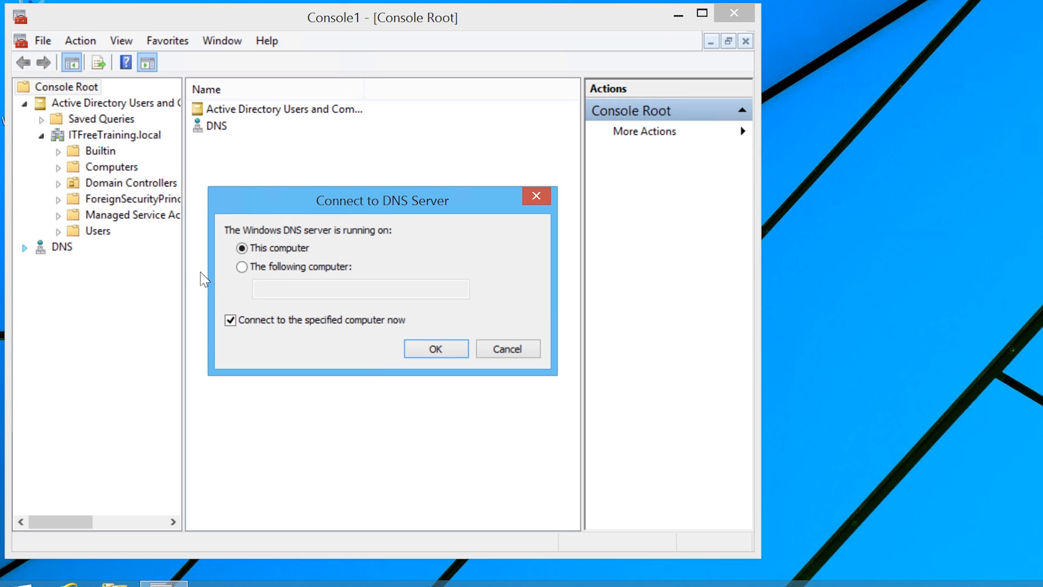
{"action": "left_click", "coordinate": [263, 267]}
{"action": "left_click", "coordinate": [282, 292]}
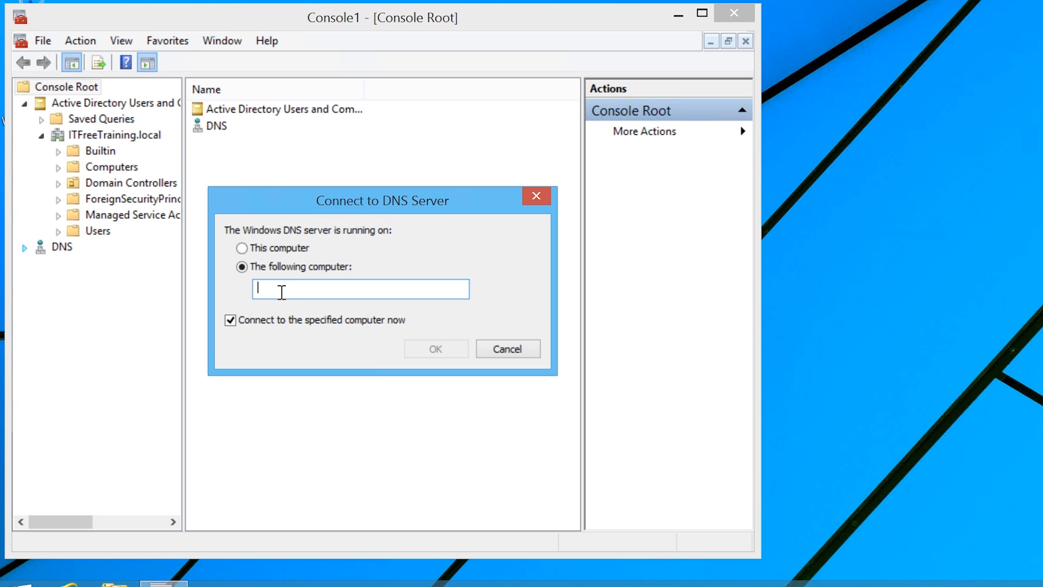
{"action": "type", "text": "nydc1"}
{"action": "left_click", "coordinate": [452, 351]}
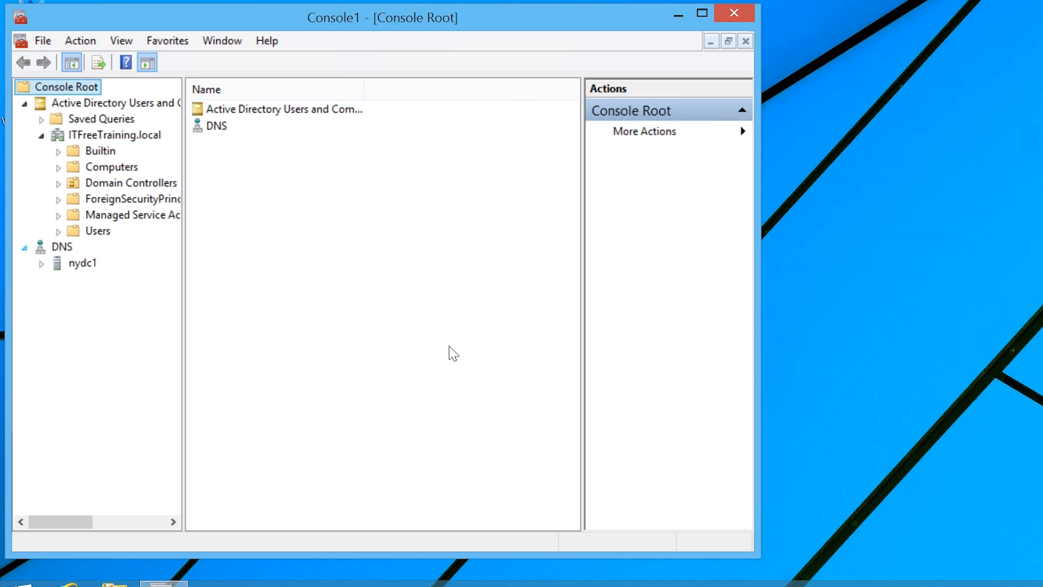
Connect the DNS snap-in to a second server, ladc1, and expand both DNS servers in the console tree.
{"action": "left_click", "coordinate": [55, 249]}
{"action": "right_click", "coordinate": [55, 251]}
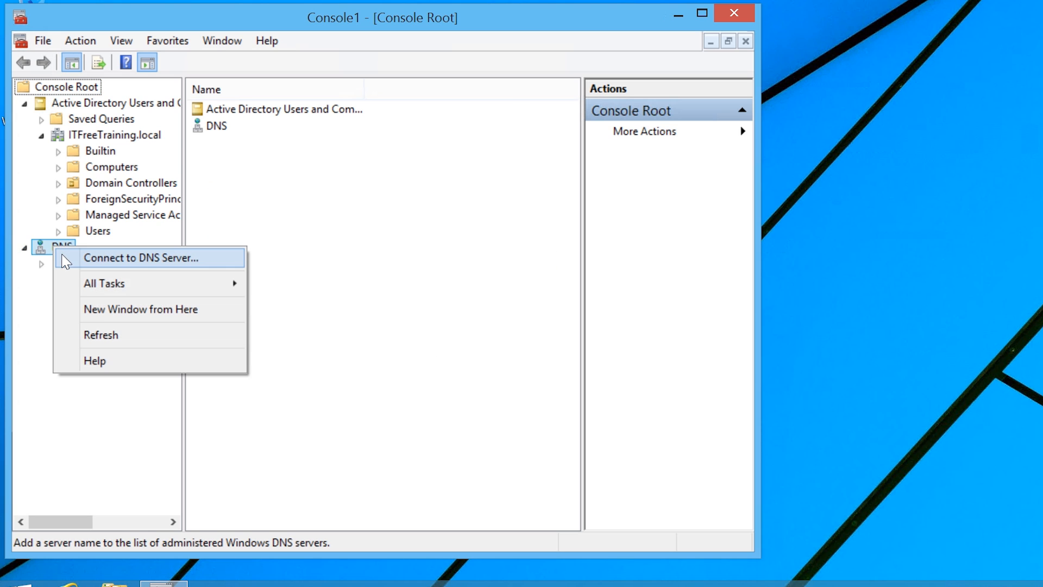
{"action": "left_click", "coordinate": [213, 262]}
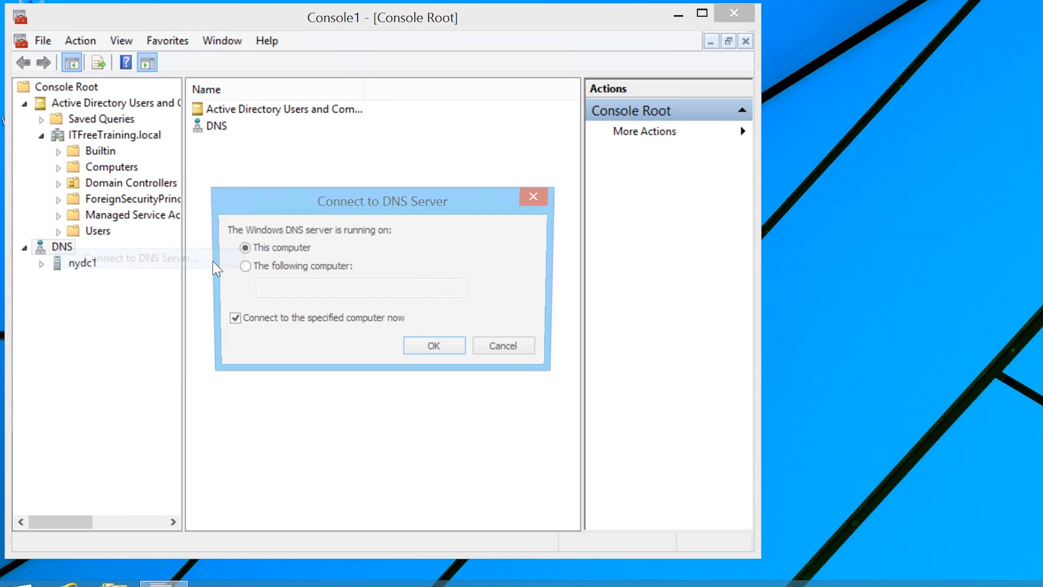
{"action": "left_click", "coordinate": [241, 266]}
{"action": "type", "text": "ladc1"}
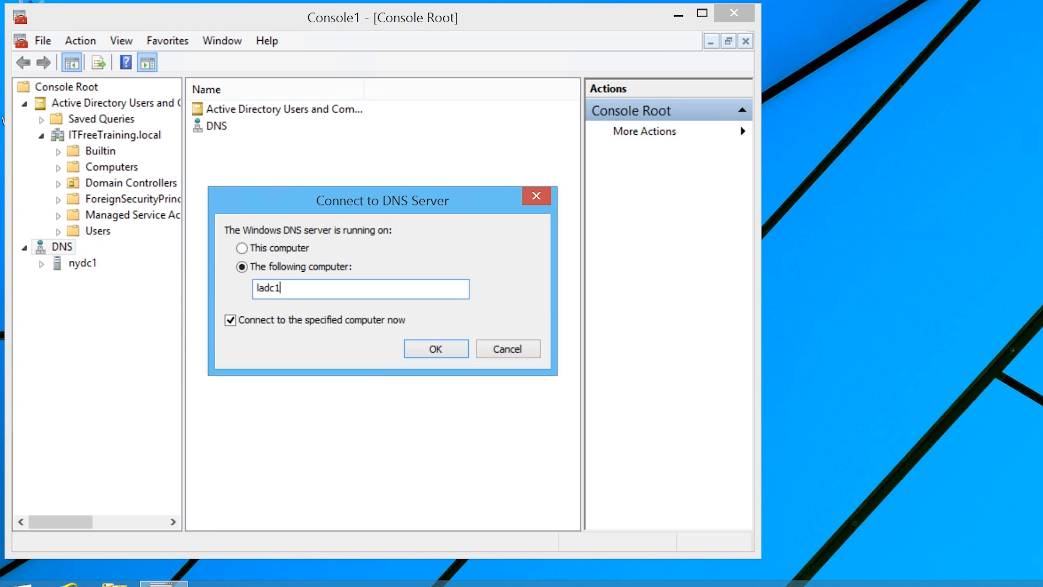
{"action": "left_click", "coordinate": [455, 353]}
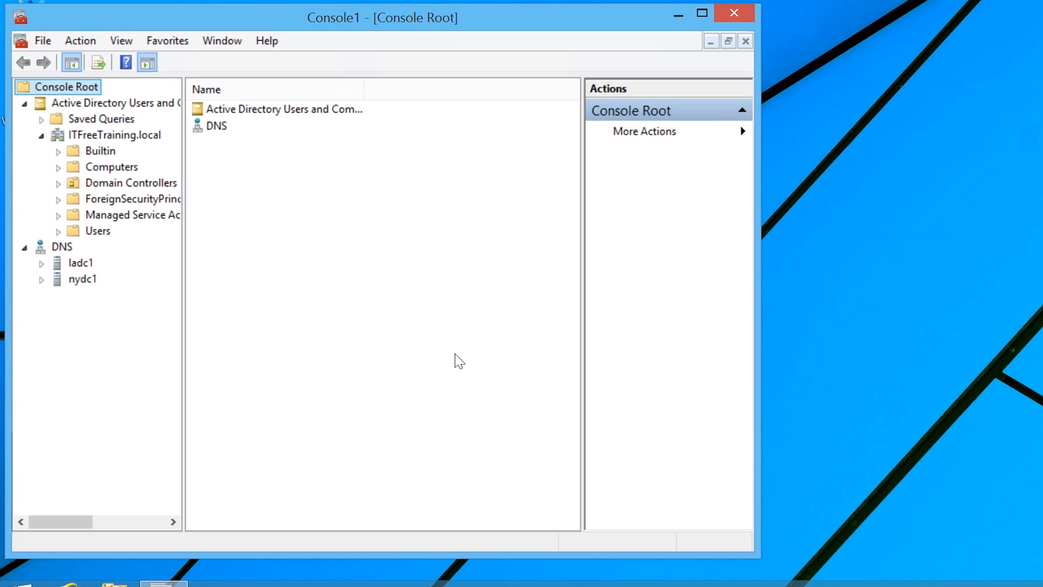
{"action": "left_click", "coordinate": [43, 280]}
{"action": "left_click", "coordinate": [41, 263]}
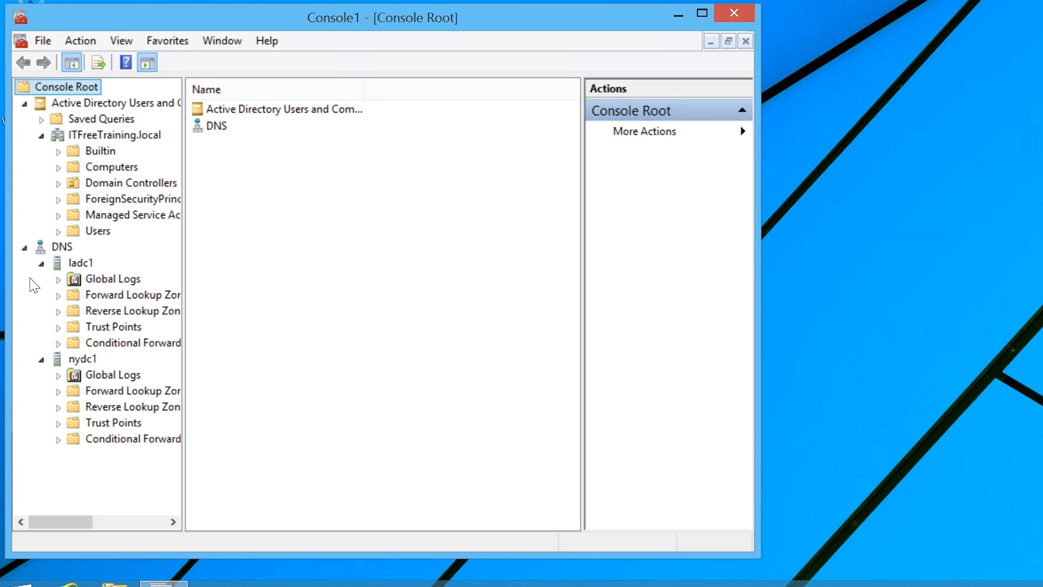
Save the console to the Desktop as AdminConsole and close it.
{"action": "left_click", "coordinate": [41, 41]}
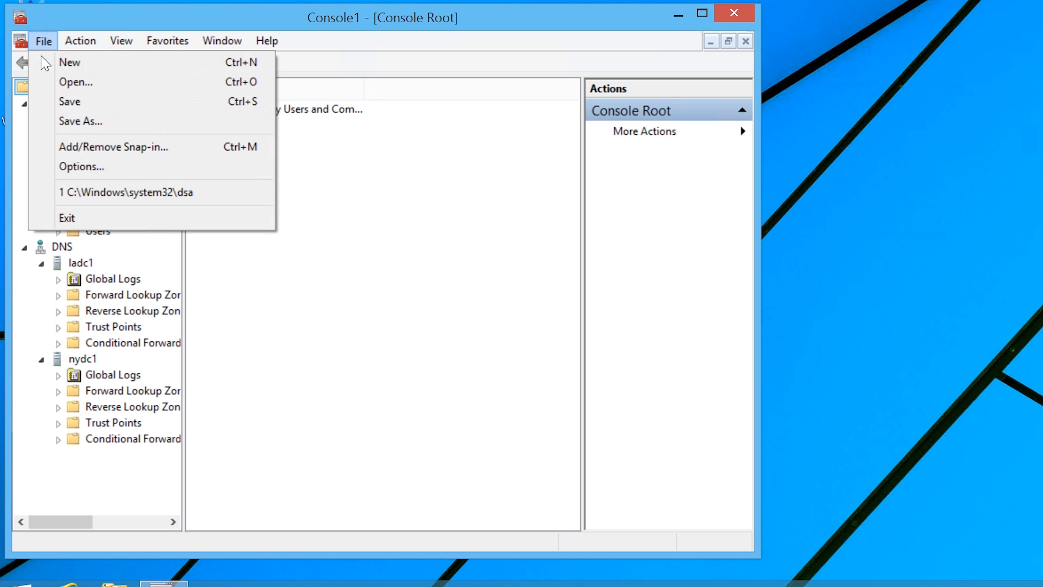
{"action": "left_click", "coordinate": [163, 129]}
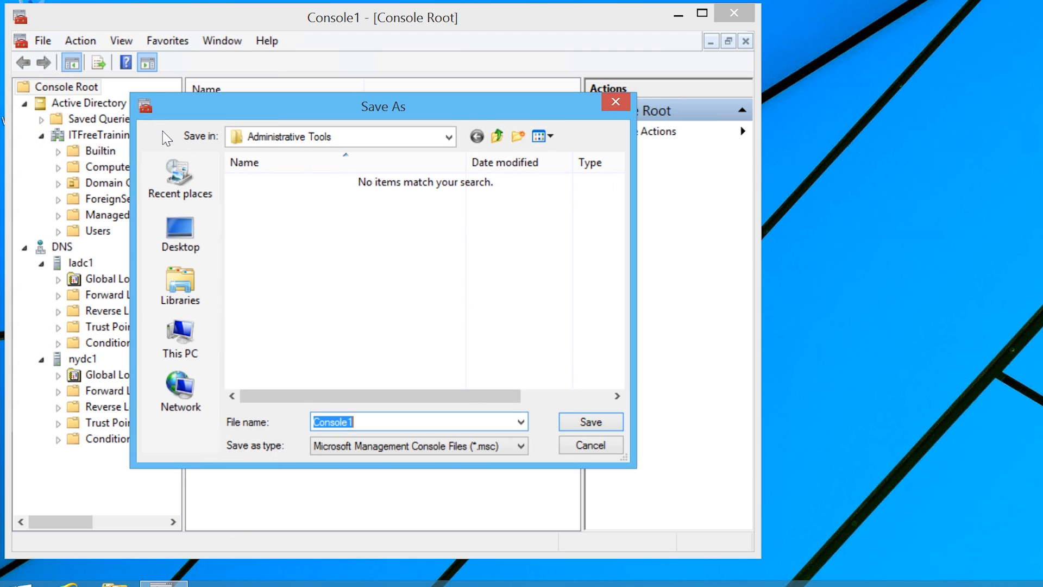
{"action": "left_click", "coordinate": [172, 223]}
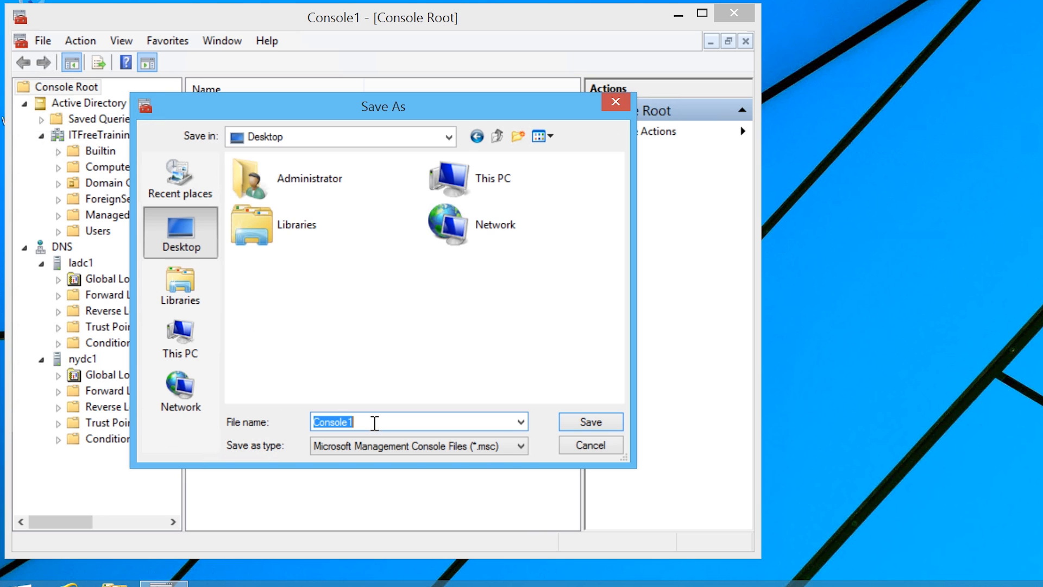
{"action": "type", "text": "AdminConsole"}
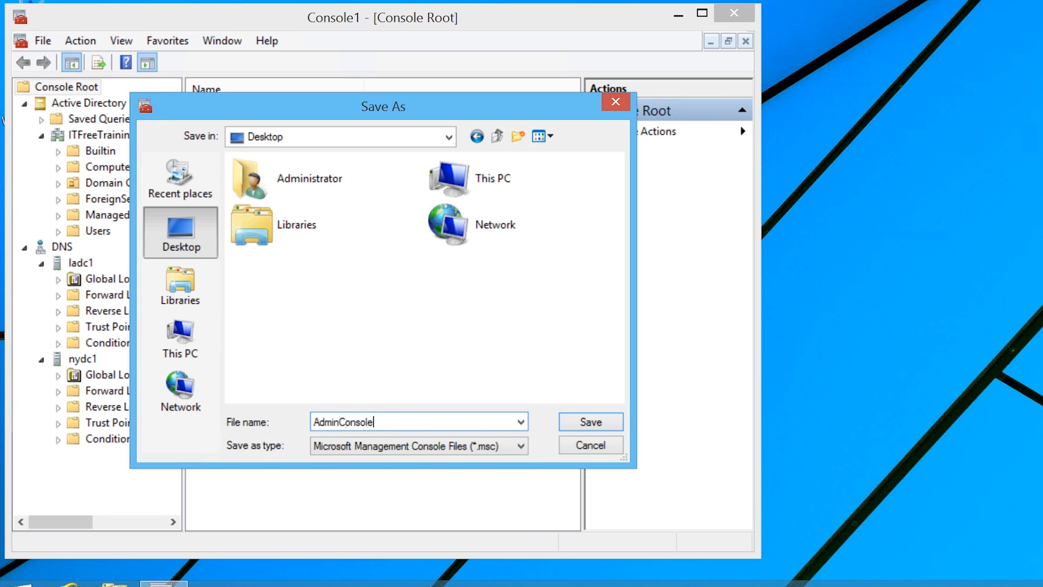
{"action": "key", "text": "Return"}
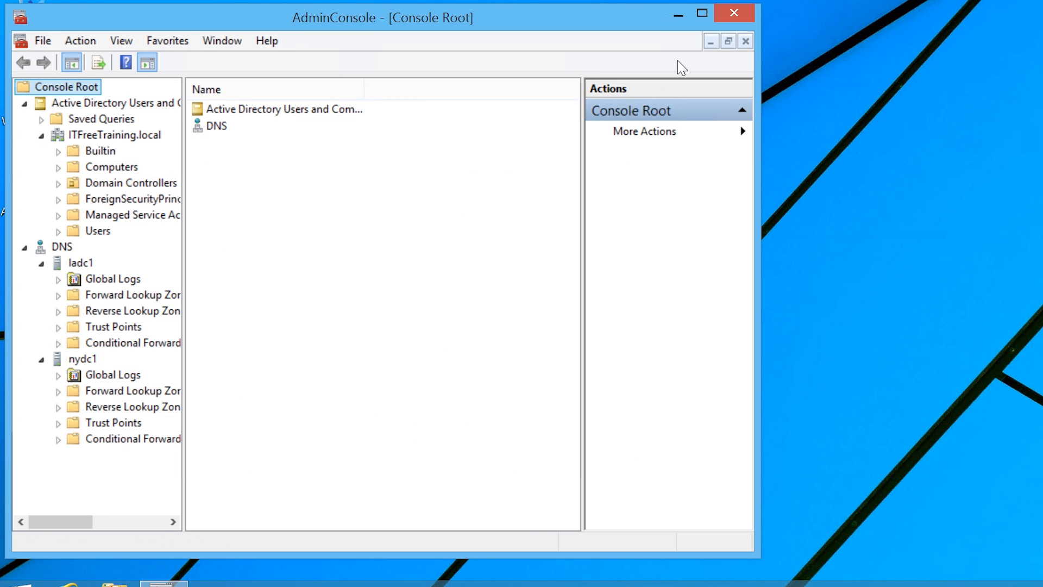
{"action": "left_click", "coordinate": [728, 16]}
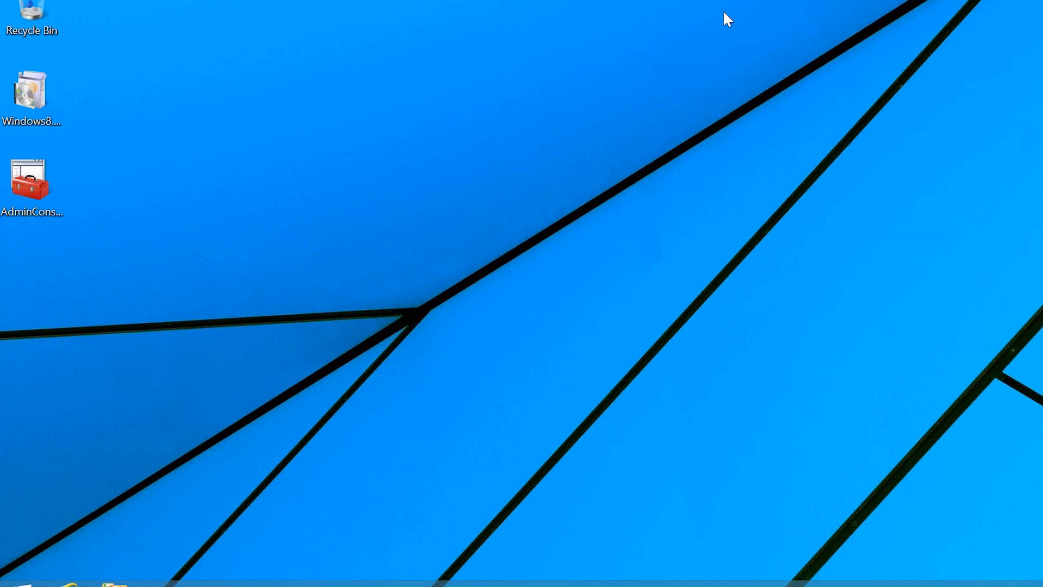
Reopen AdminConsole from the desktop and expand Active Directory Users and Computers and the DNS servers ladc1 and nydc1.
{"action": "left_click", "coordinate": [36, 173]}
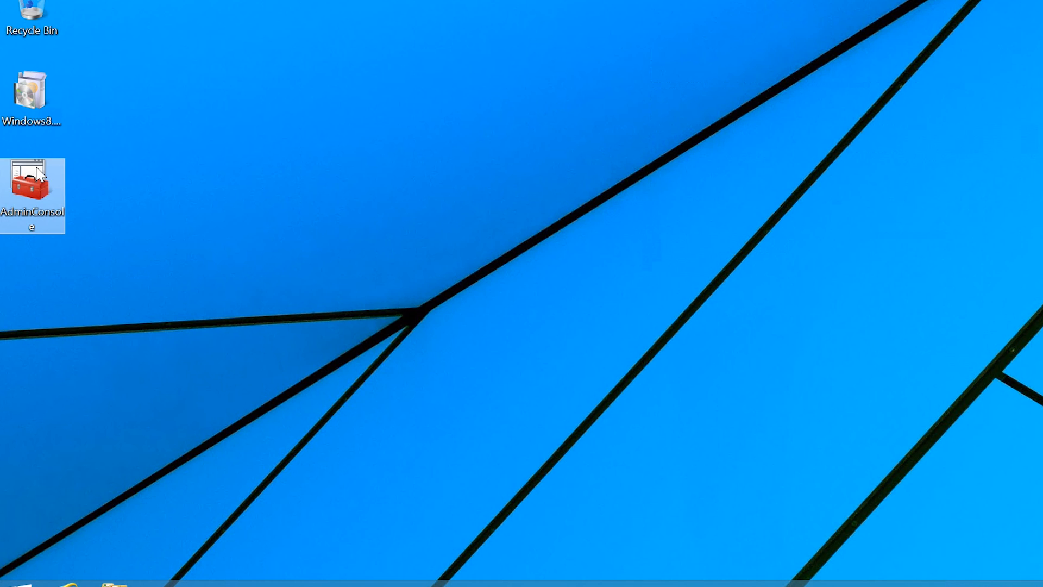
{"action": "double_click", "coordinate": [28, 205]}
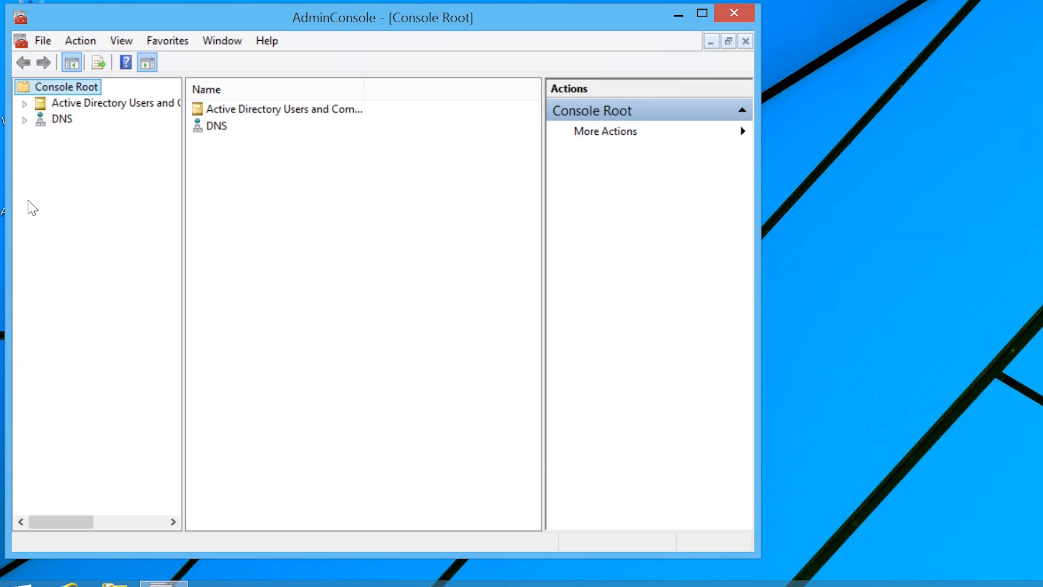
{"action": "left_click", "coordinate": [24, 119]}
{"action": "left_click", "coordinate": [24, 103]}
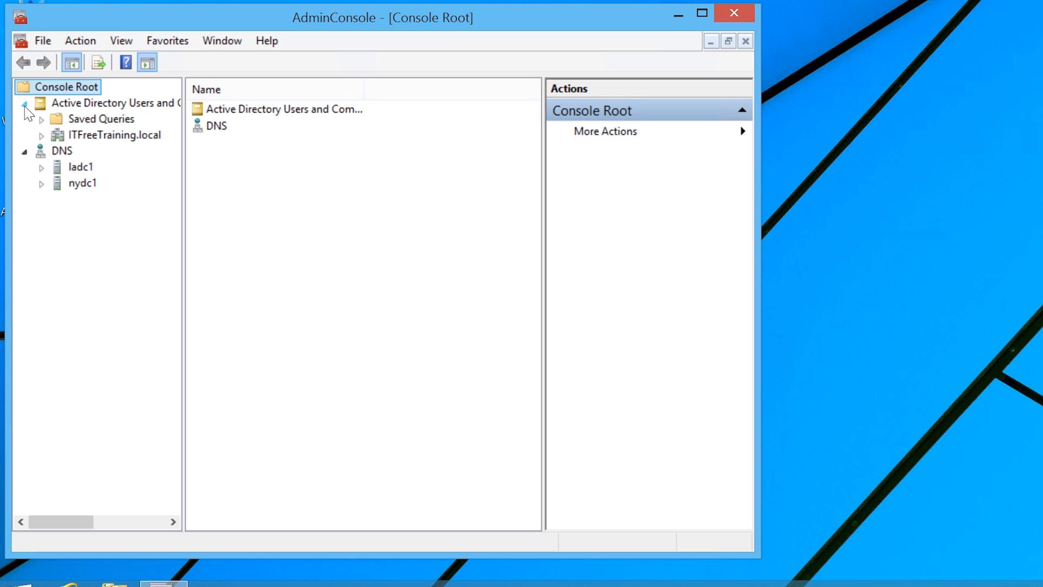
{"action": "left_click", "coordinate": [41, 167]}
{"action": "left_click", "coordinate": [41, 264]}
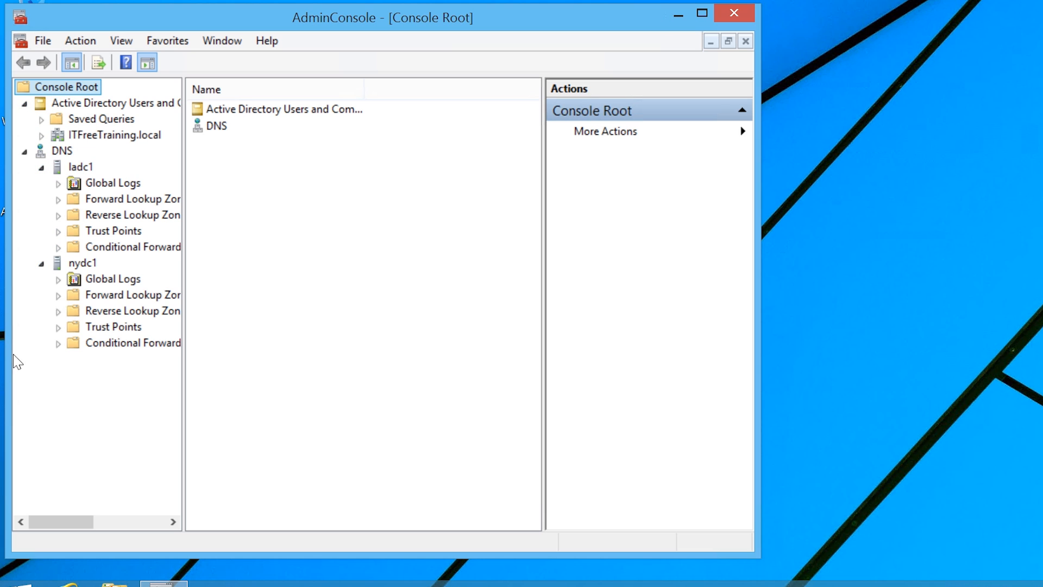